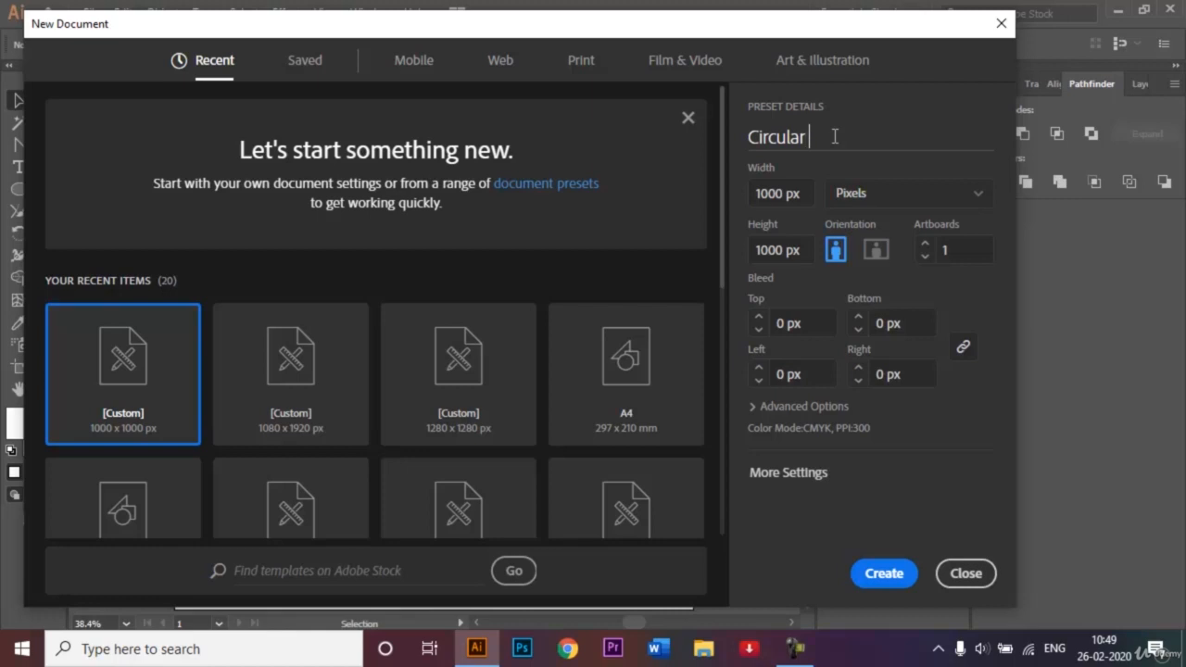
Create a 1000 x 1000 px document named Circular Logo using pixels as the unit, and fit the artboard in the window
text(Logo)
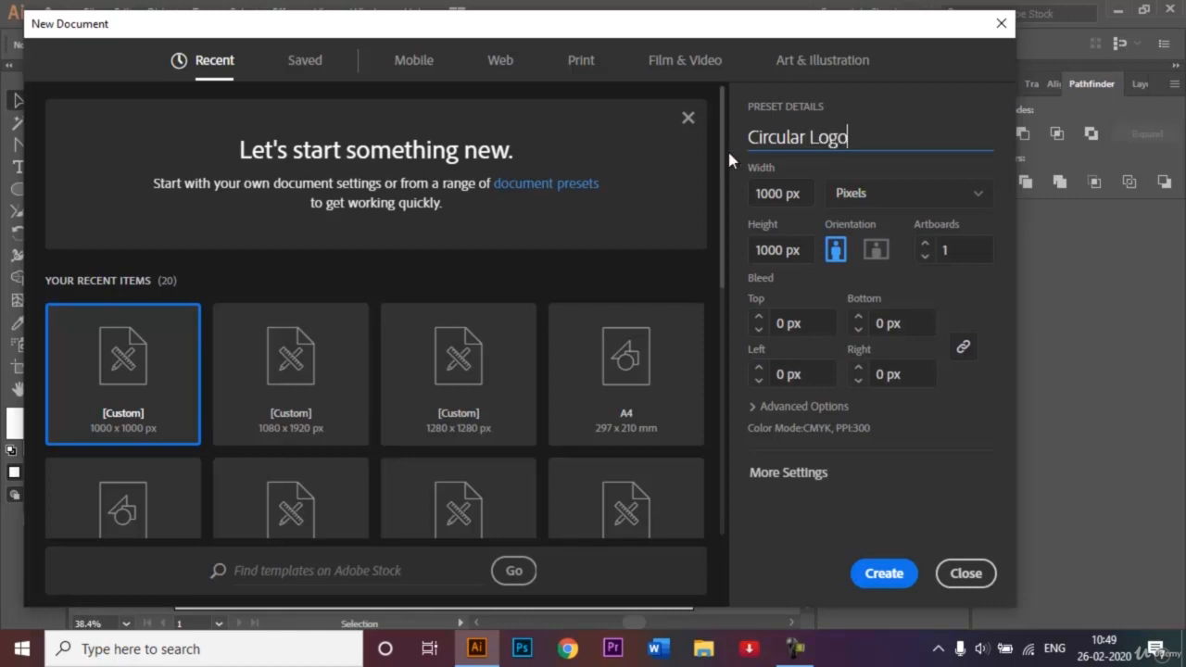
scroll(722, 157, down, 3)
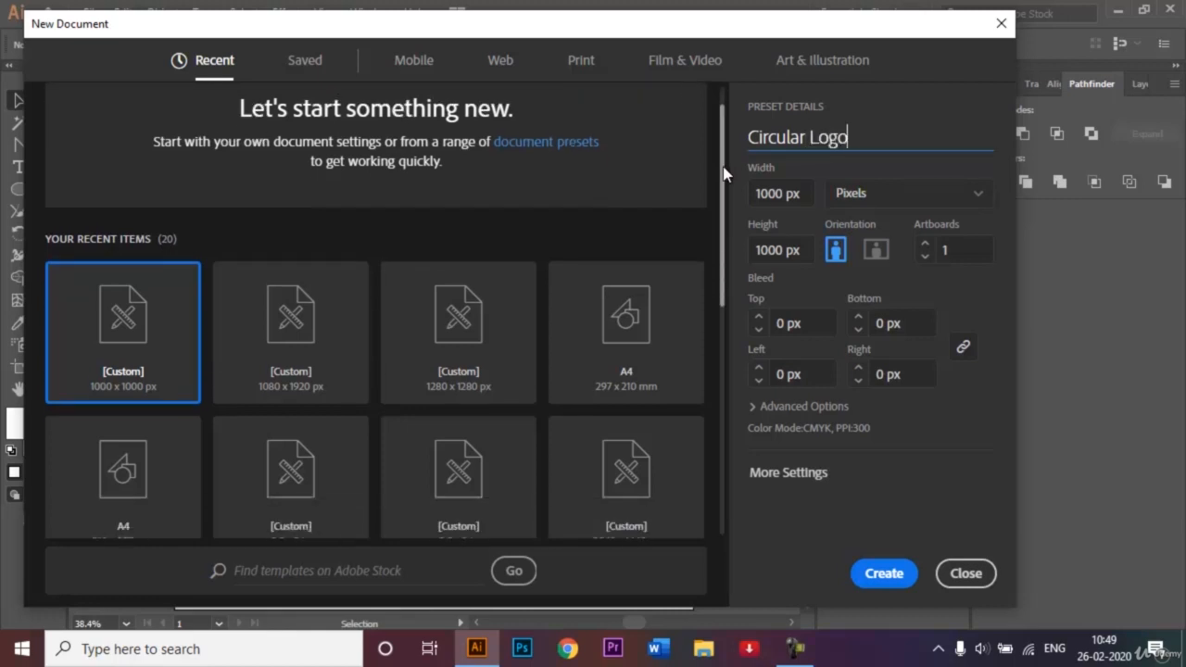
scroll(732, 188, down, 4)
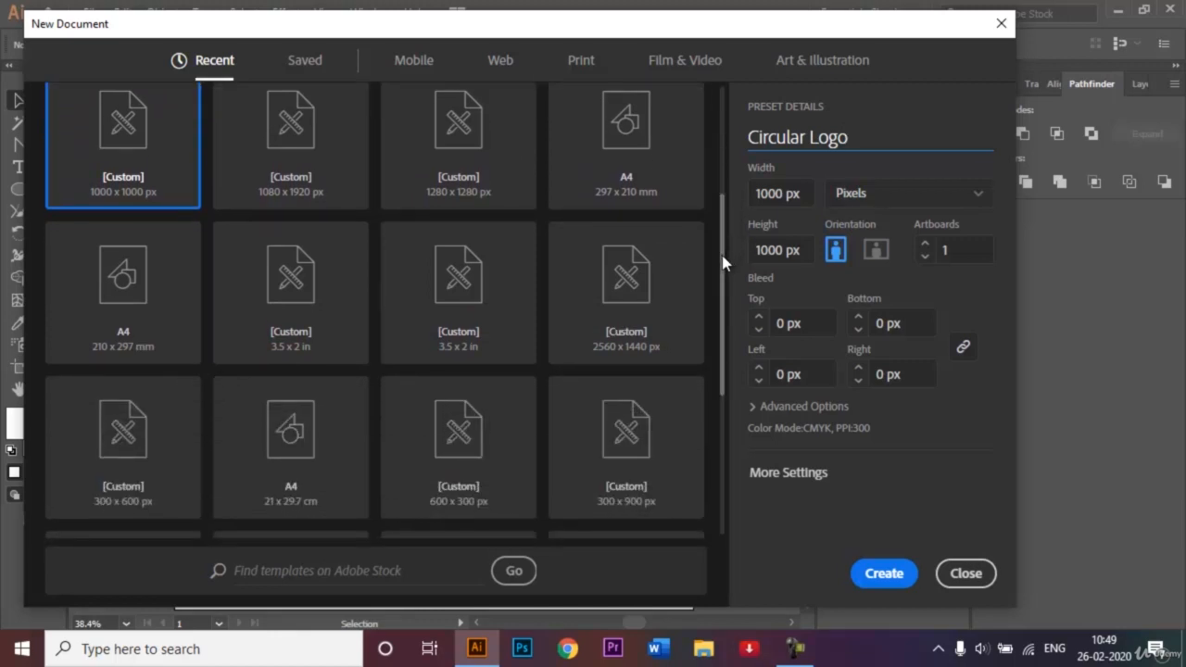
drag(723, 263, 721, 158)
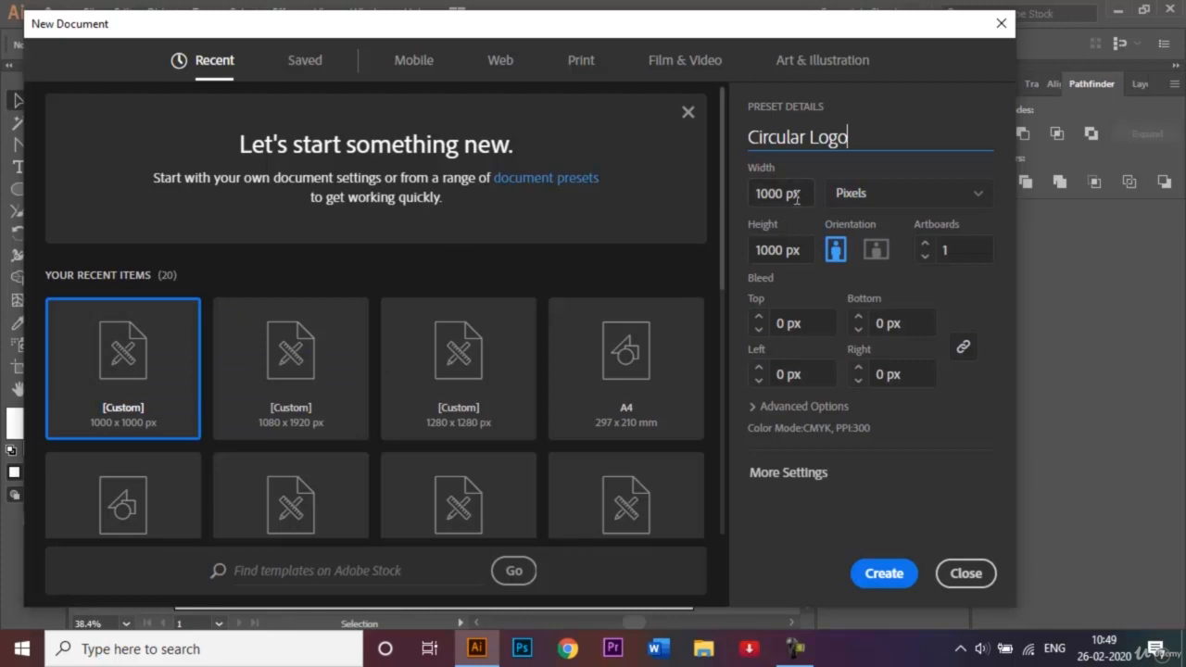
click(966, 200)
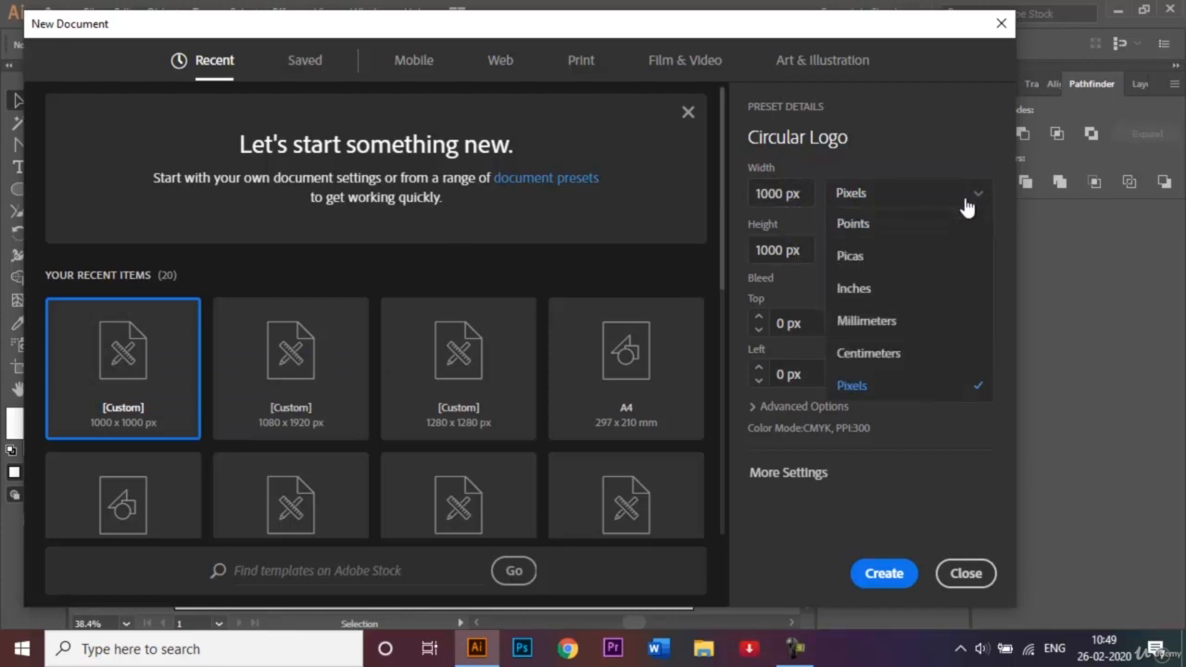
click(920, 387)
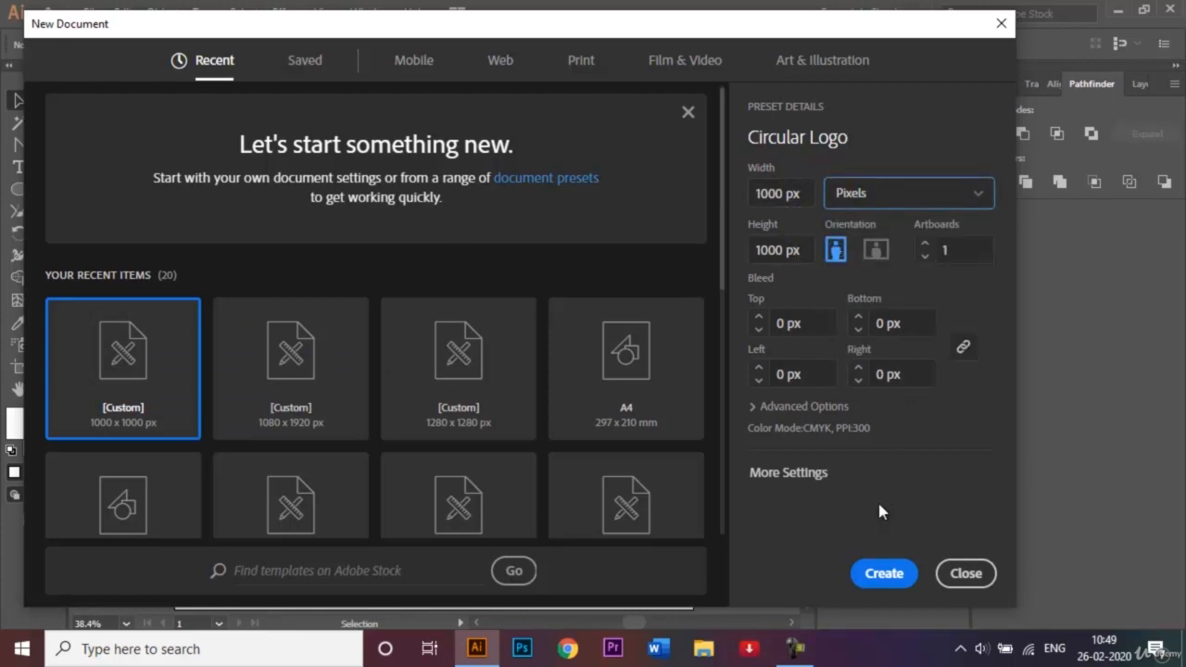
click(884, 574)
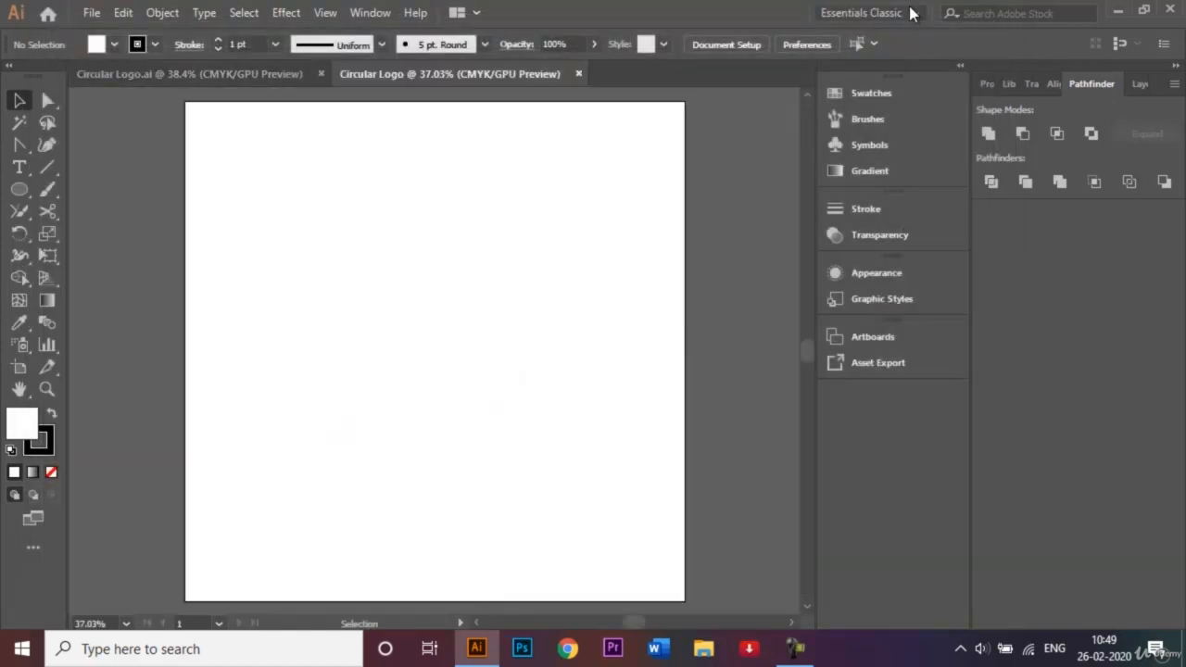
key(ctrl+0)
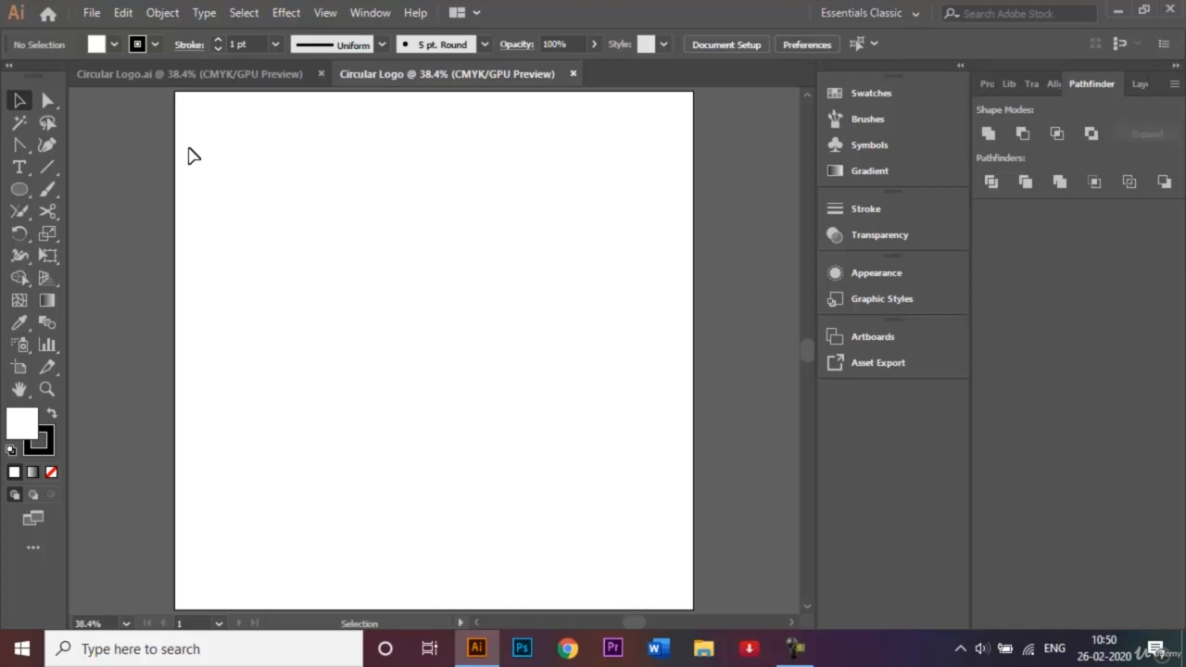
Draw a perfect circle with no fill and a 1 pt black stroke outward from the artboard's center using the Ellipse tool
click(18, 190)
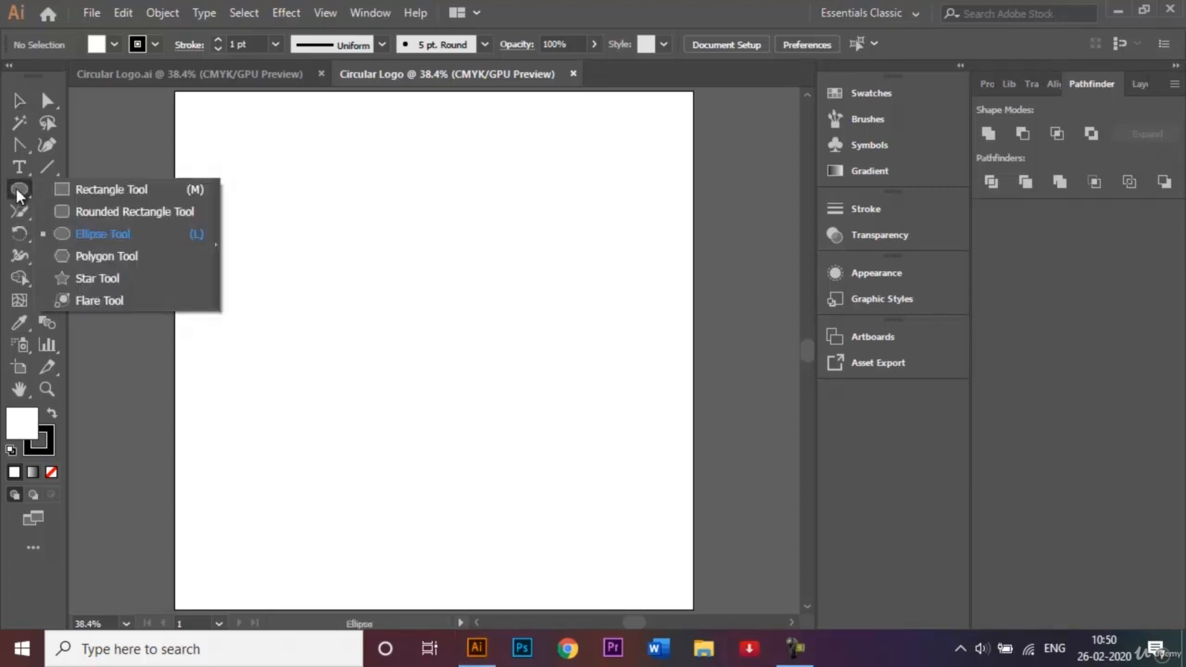
click(94, 237)
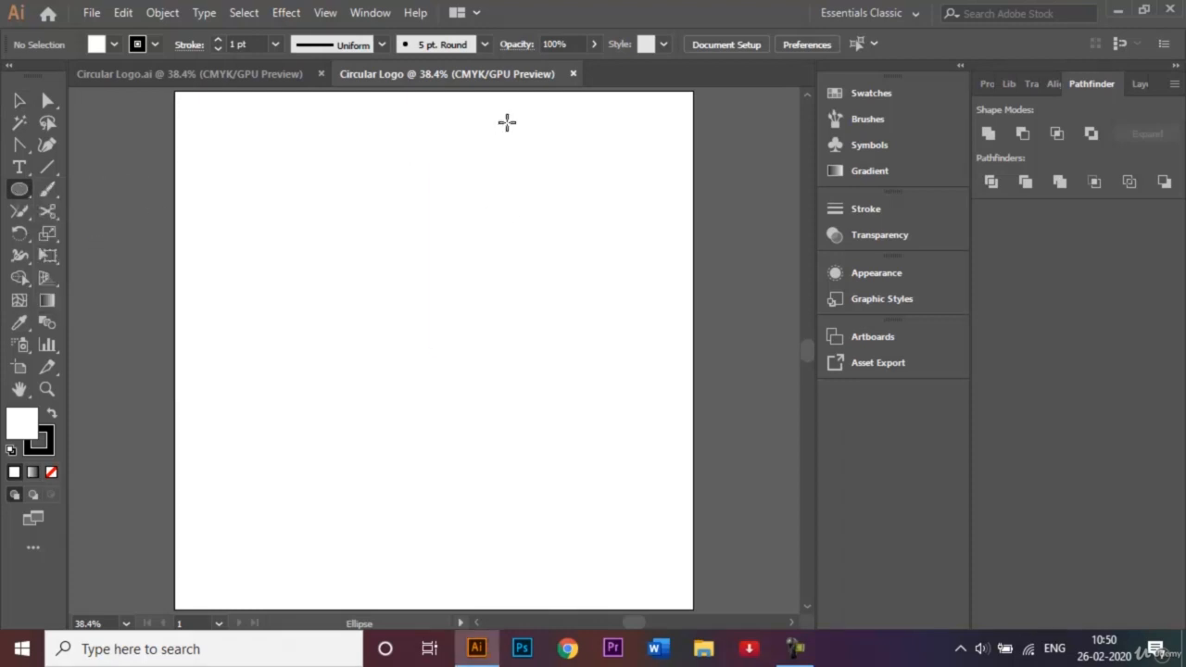
click(324, 13)
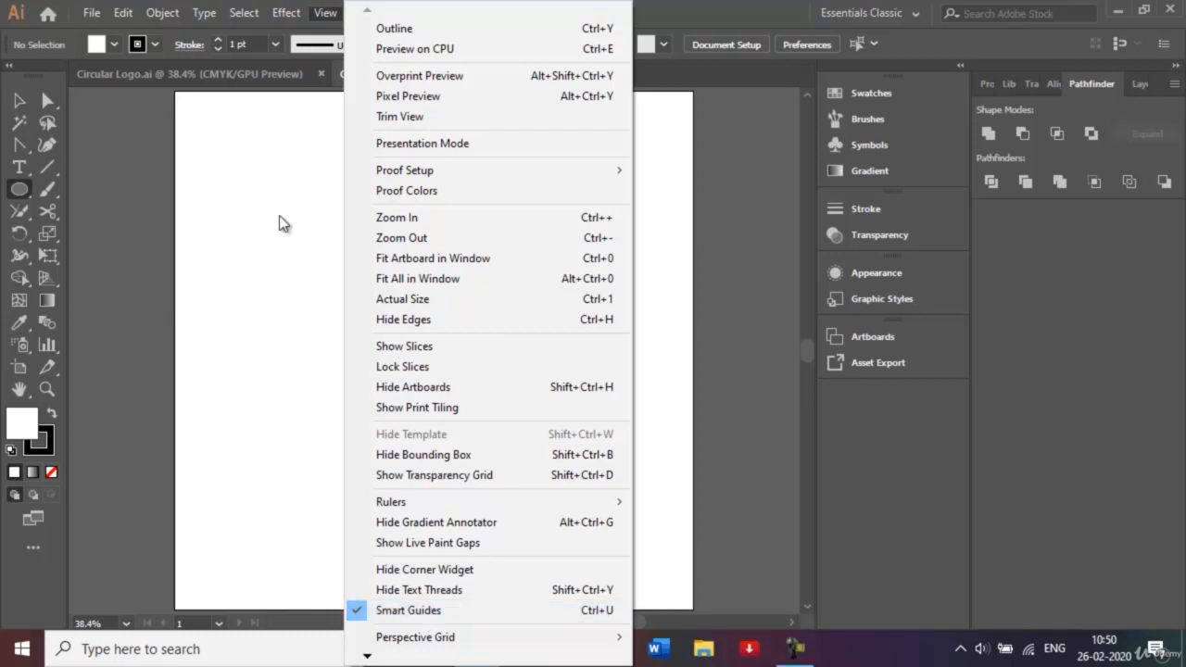
click(113, 181)
click(113, 182)
click(629, 355)
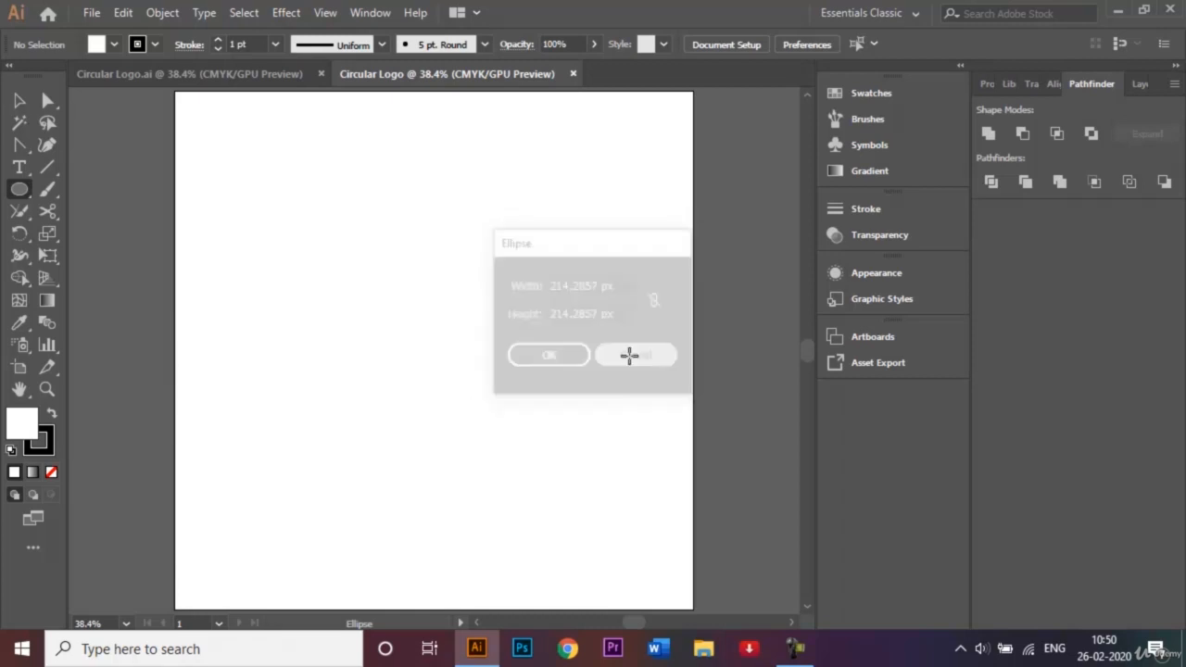
click(52, 473)
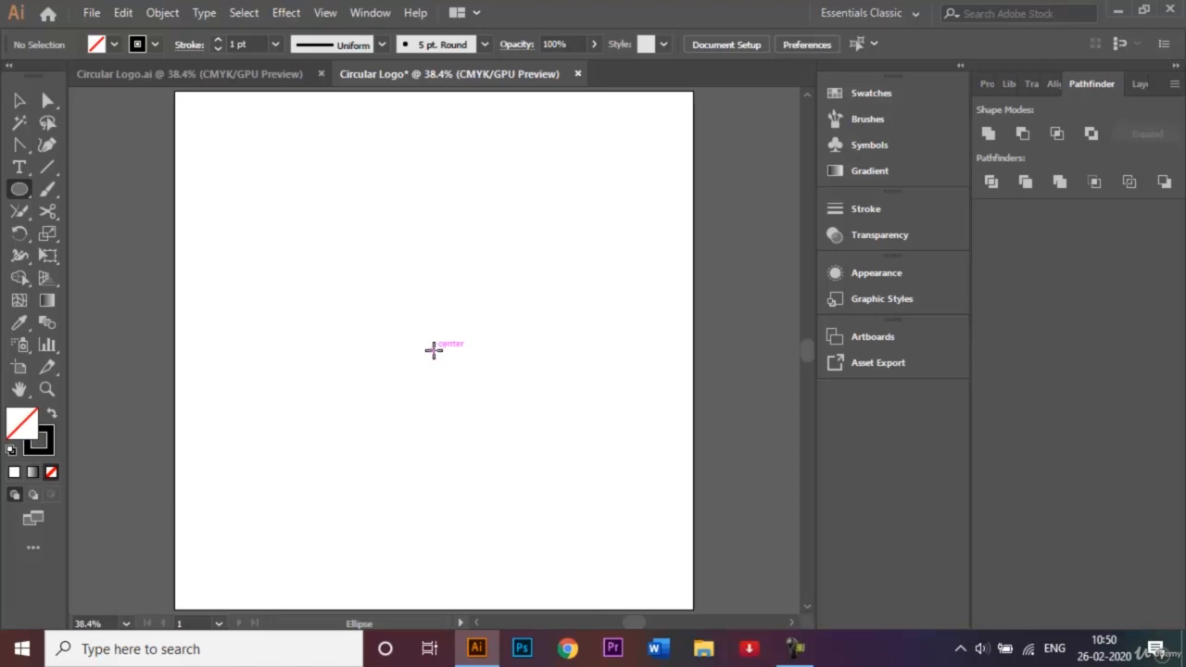
drag(433, 350, 560, 468)
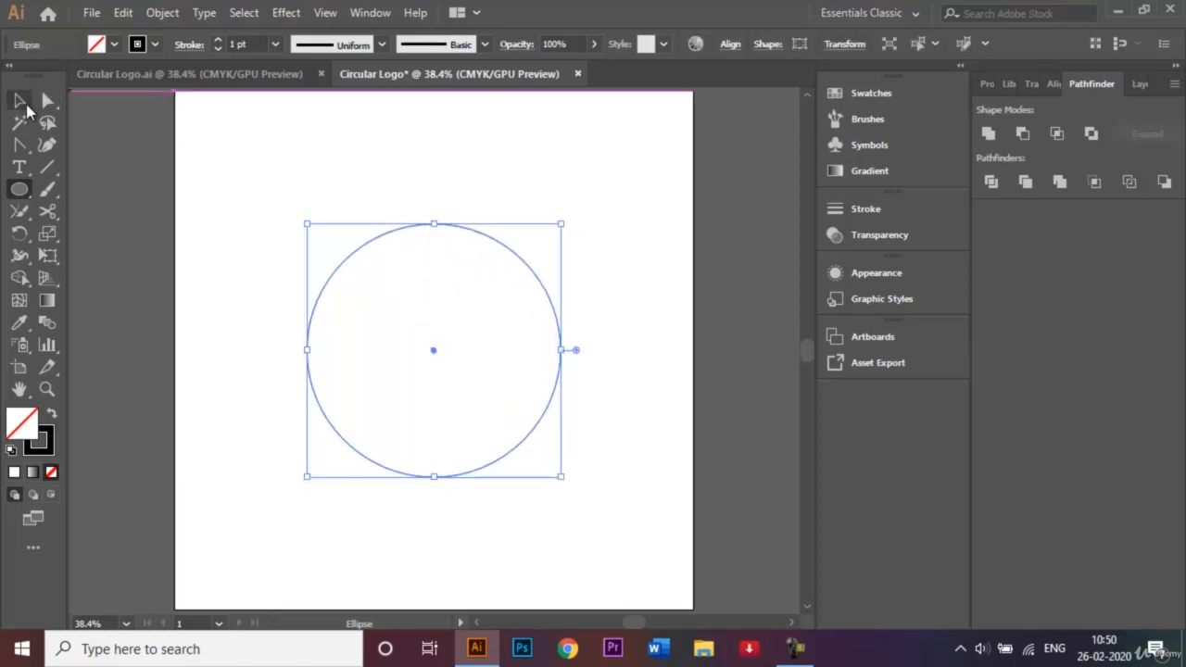
Move the circle toward the artboard's upper left and duplicate it into three overlapping circles, two side by side and one centered below
click(19, 100)
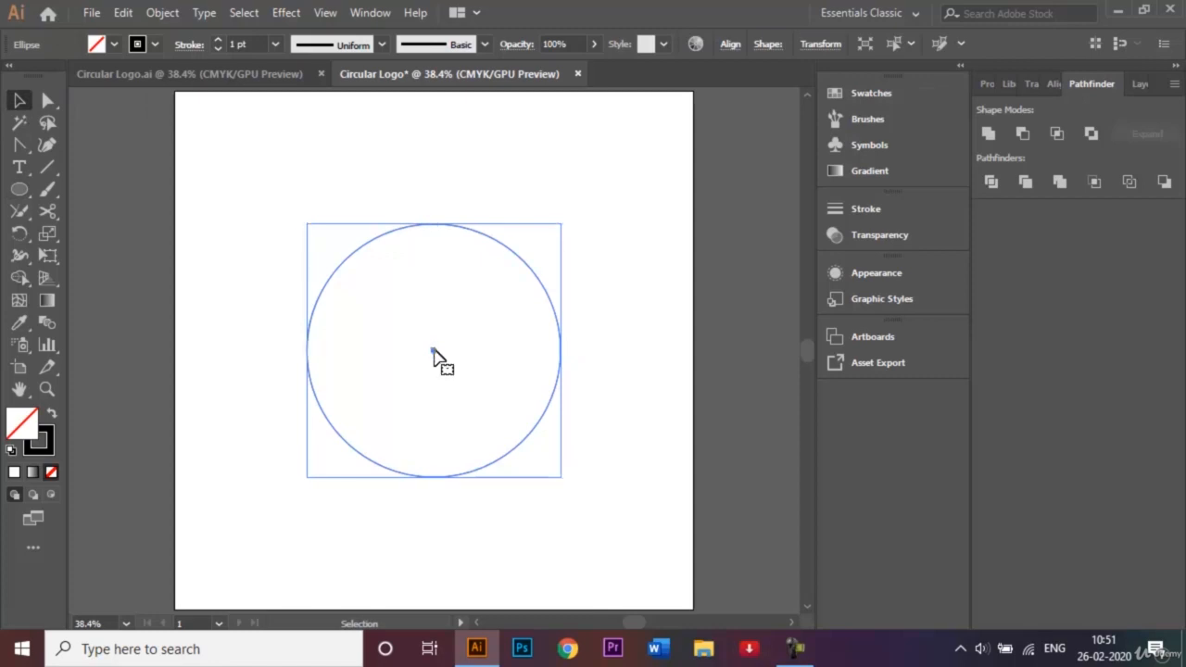
drag(434, 352, 331, 323)
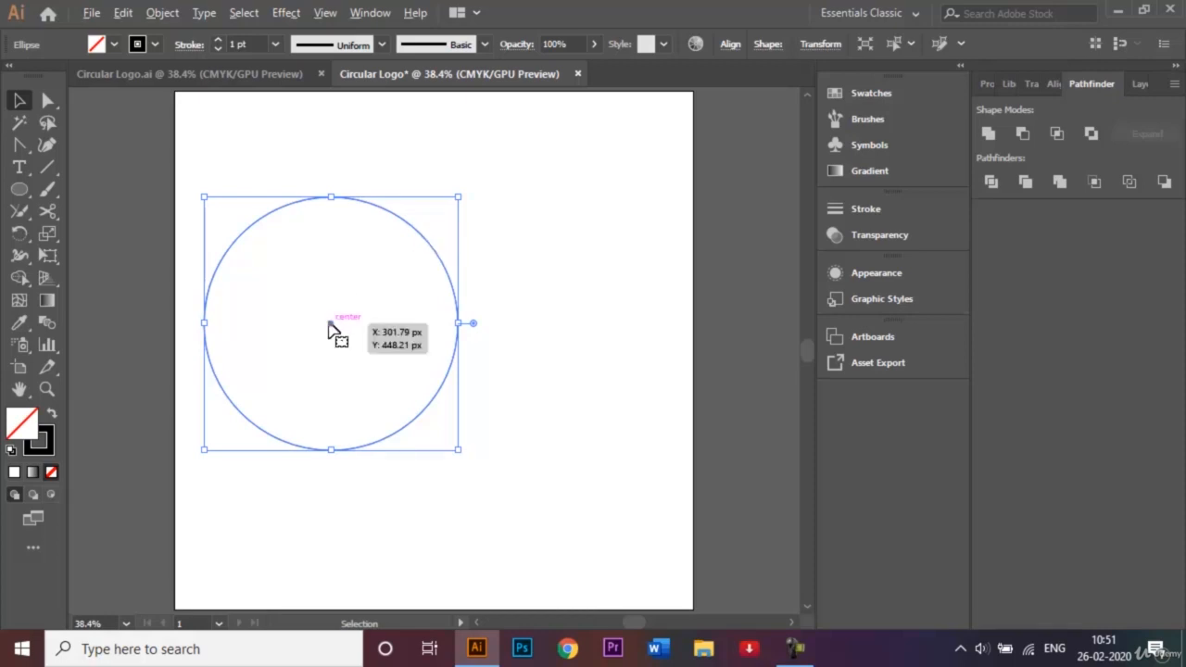
drag(331, 324, 423, 454)
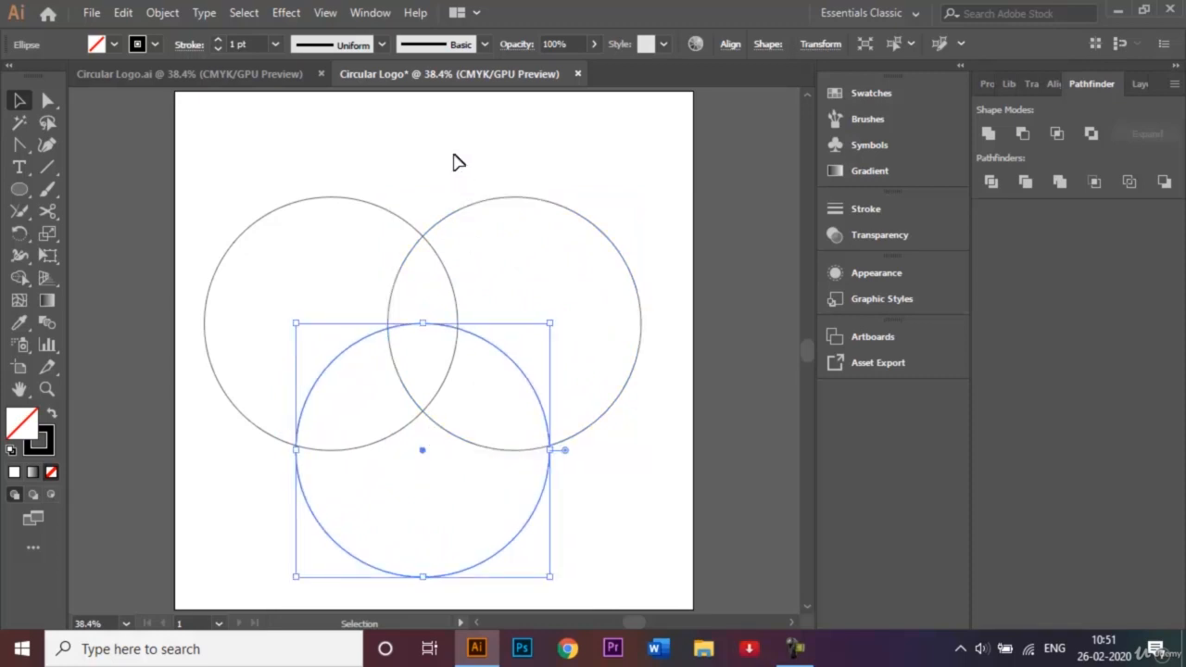
click(453, 162)
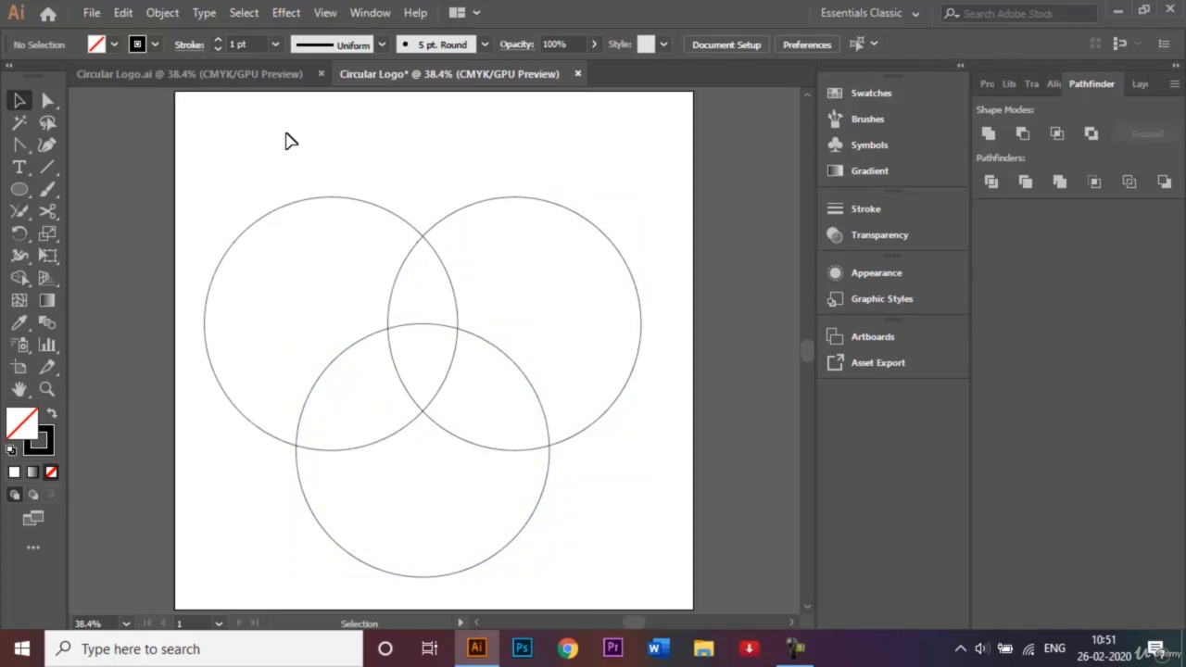
Try to align the three circles horizontally by their centers, and undo the alignment
click(1132, 83)
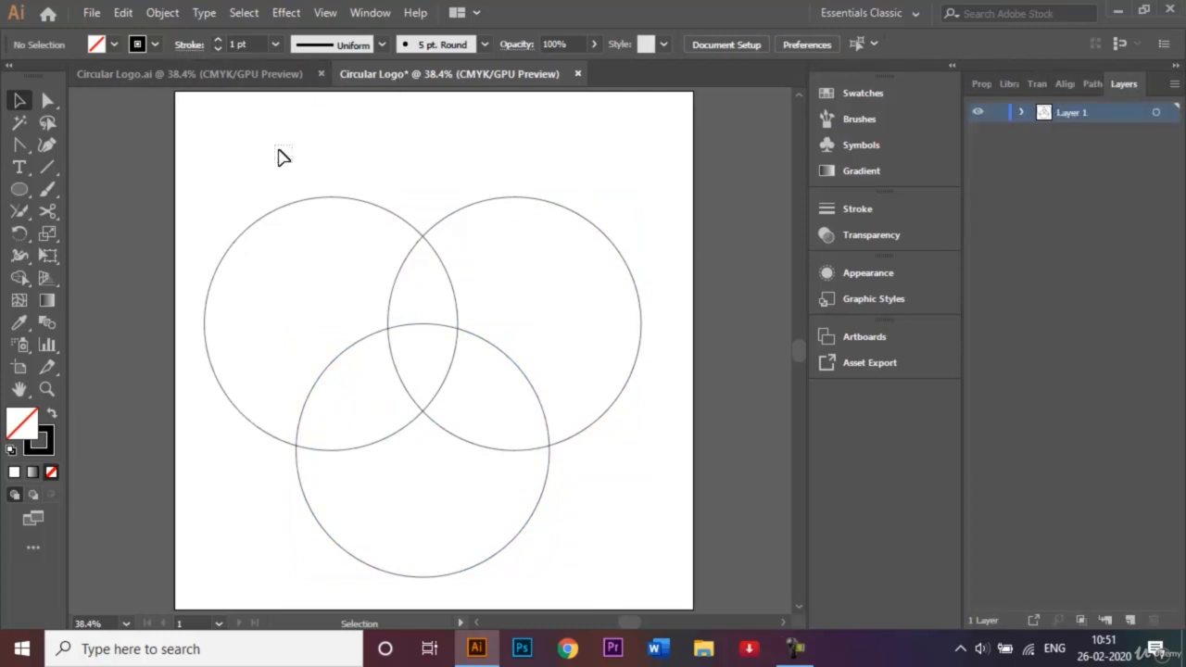
drag(275, 144, 583, 436)
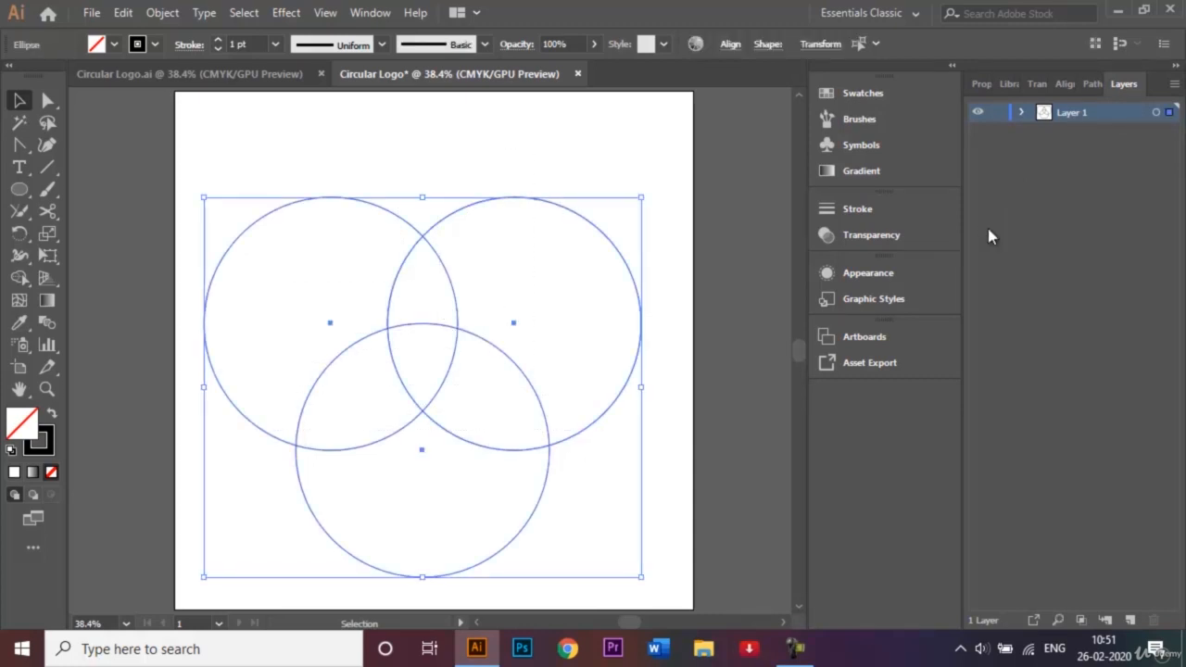
click(1062, 83)
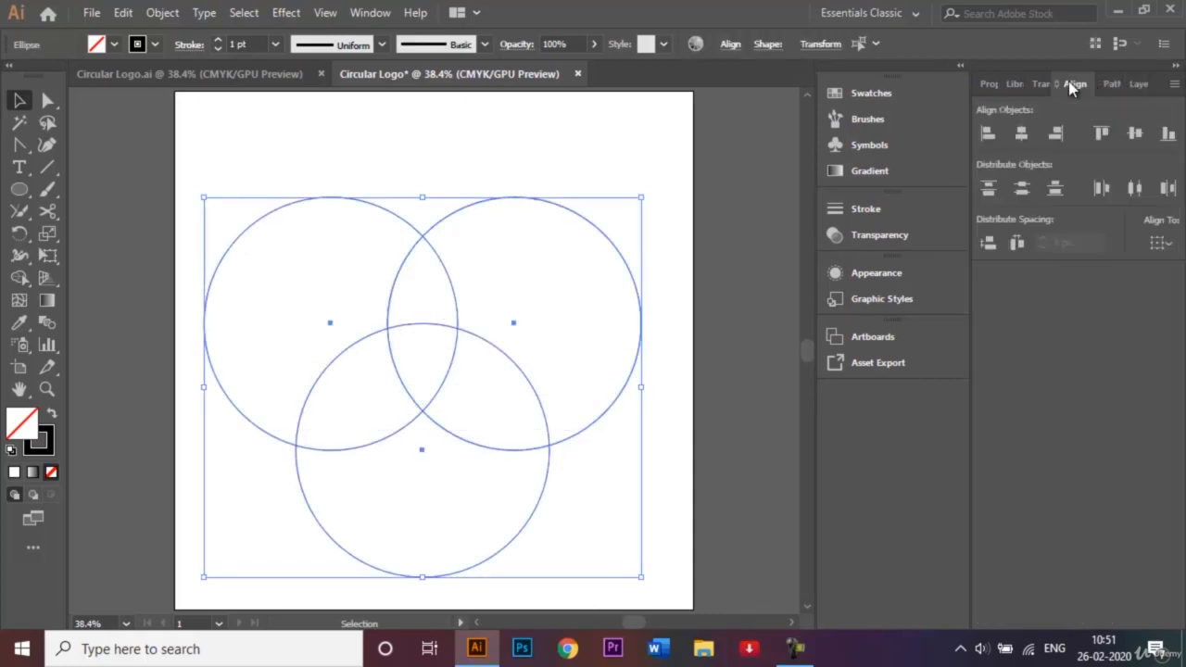
click(1012, 136)
key(ctrl+z)
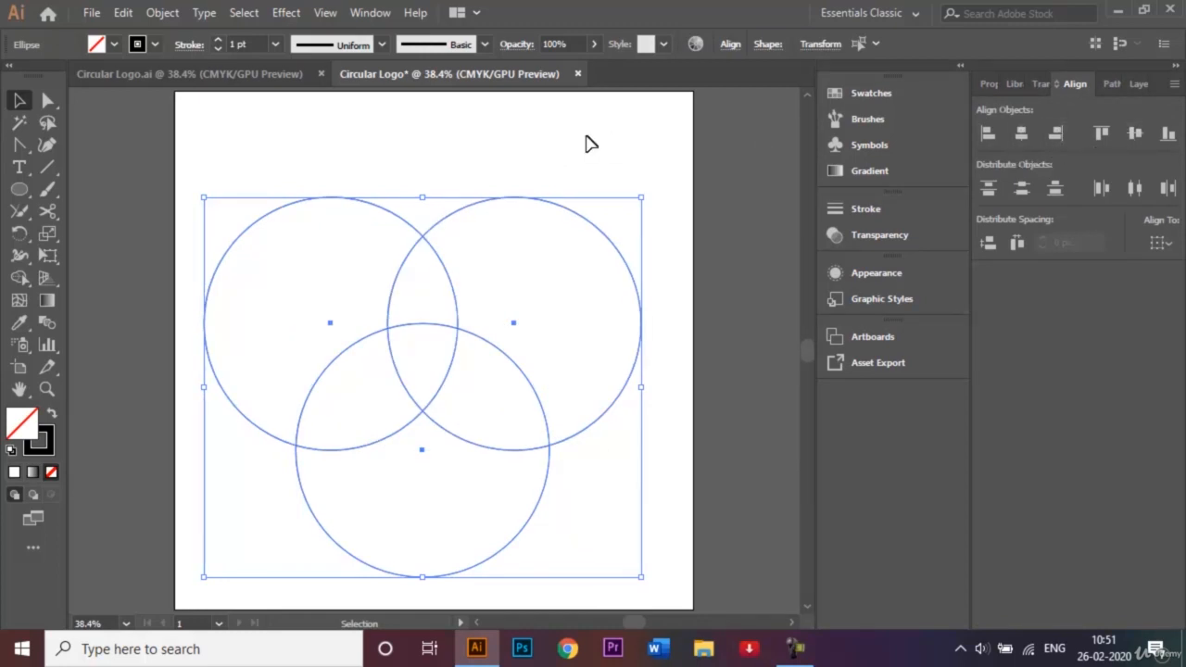
Move all three overlapping circles together so that they are centered on the artboard
click(436, 145)
drag(287, 156, 556, 476)
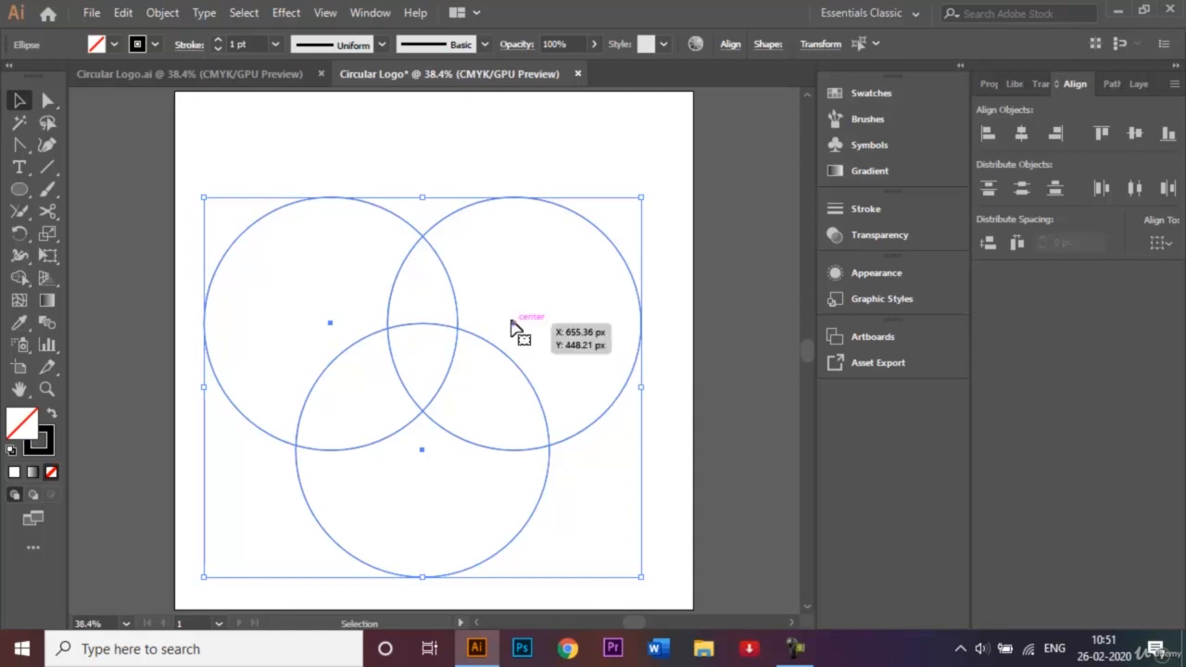
drag(515, 328, 532, 299)
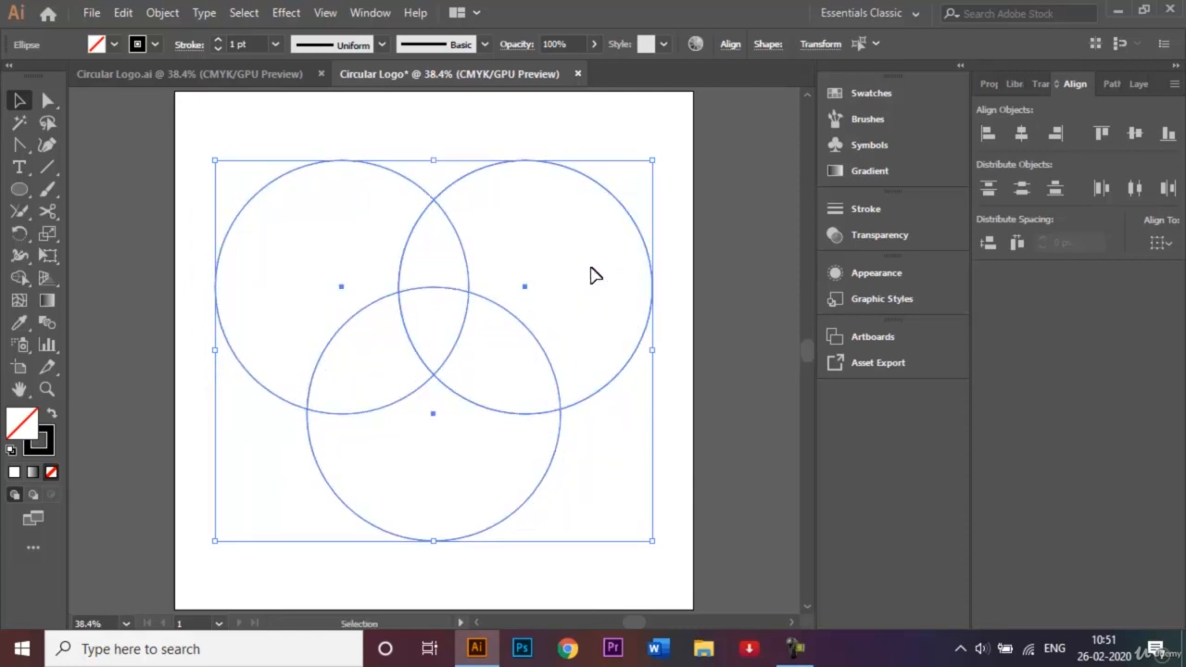
click(736, 267)
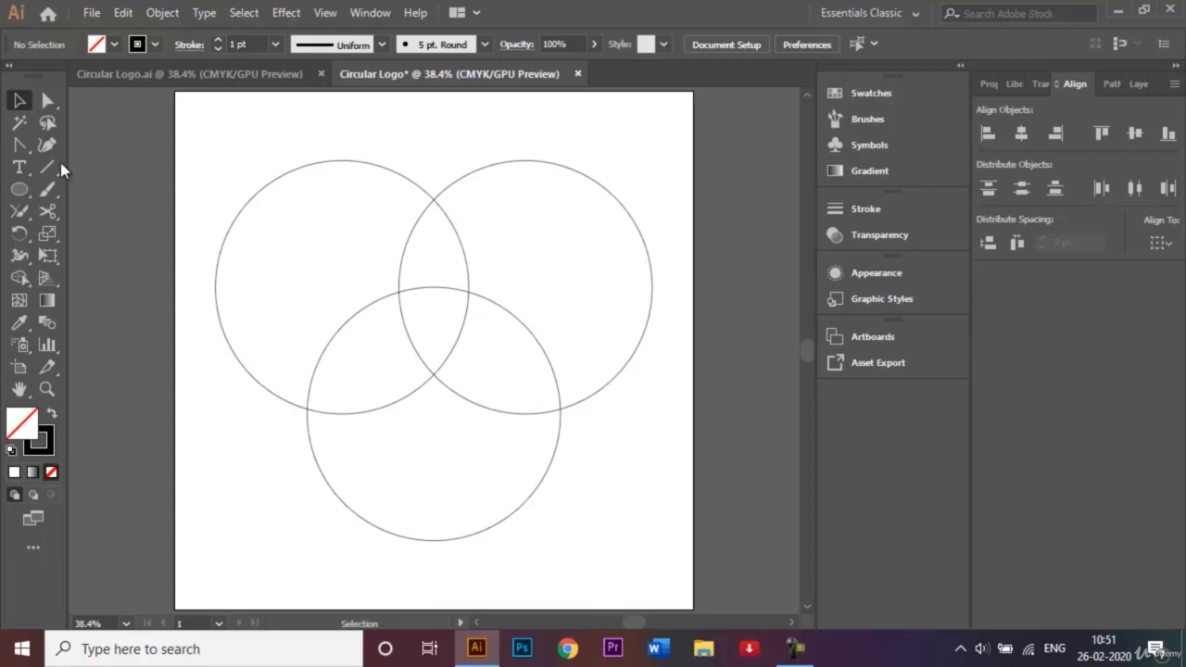
Draw a fourth, slightly larger circle outward from the artboard's center at X 500 px, Y 500 px, overlapping the other three
click(19, 190)
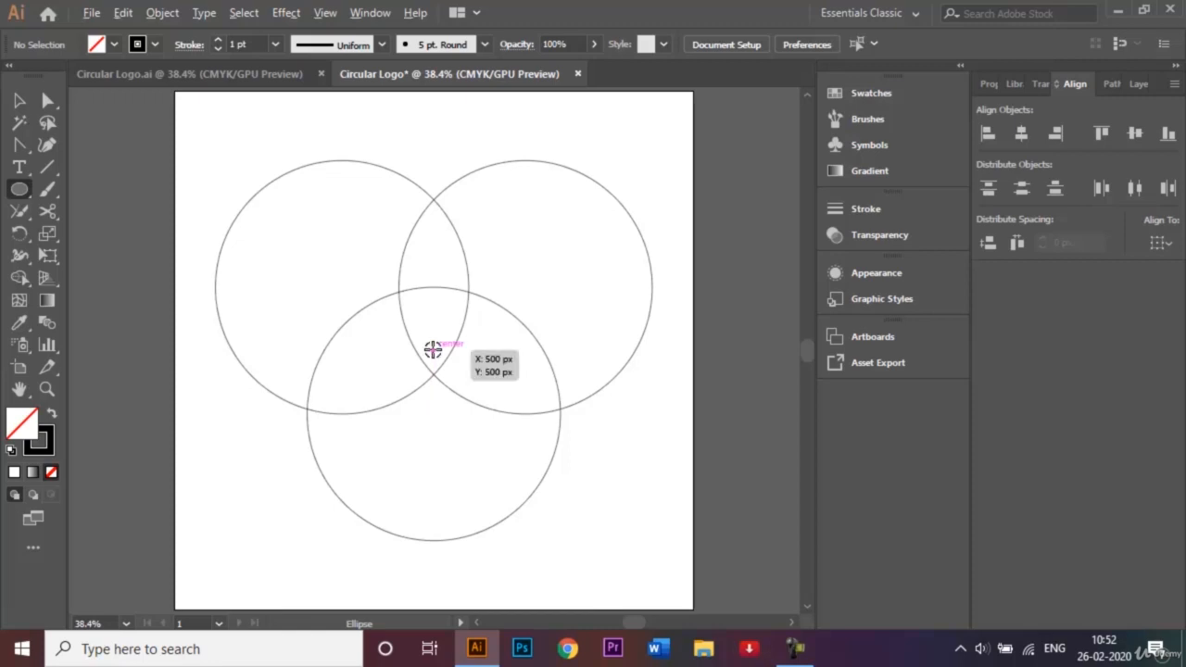
drag(432, 349, 565, 469)
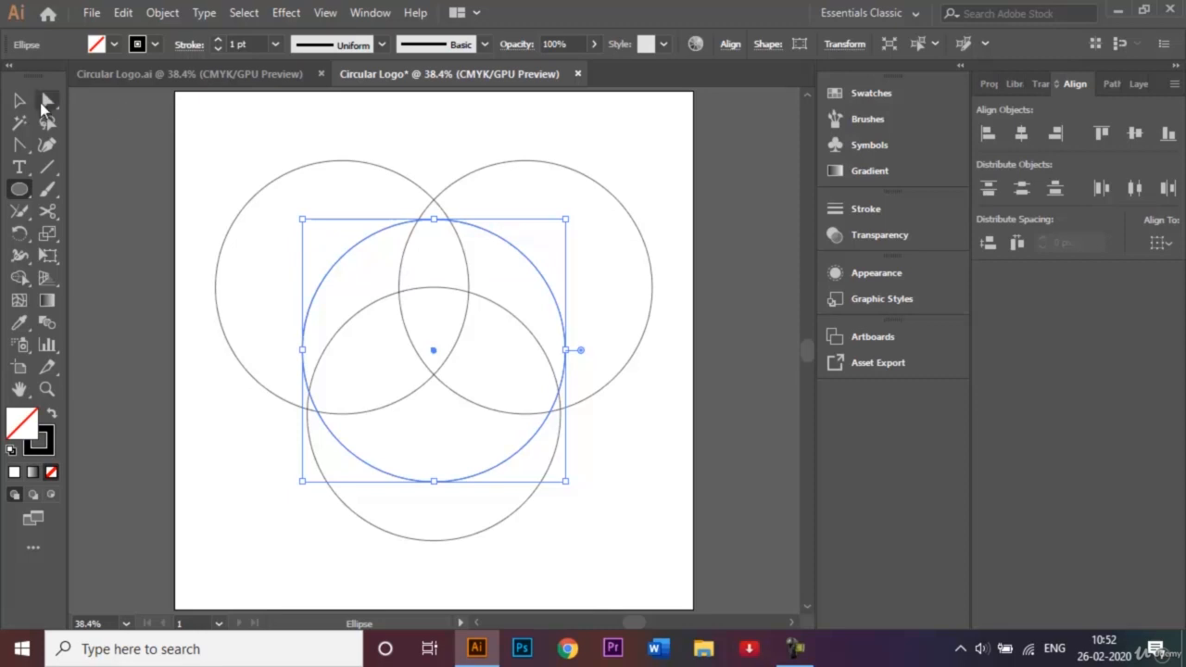
click(19, 100)
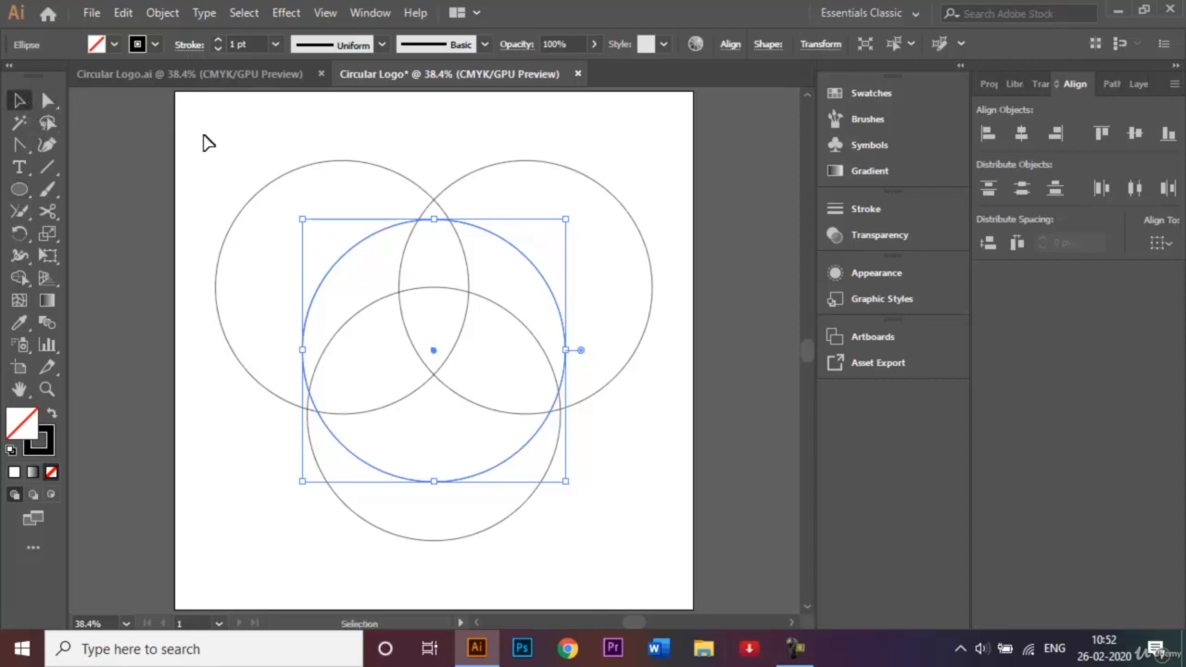
click(233, 142)
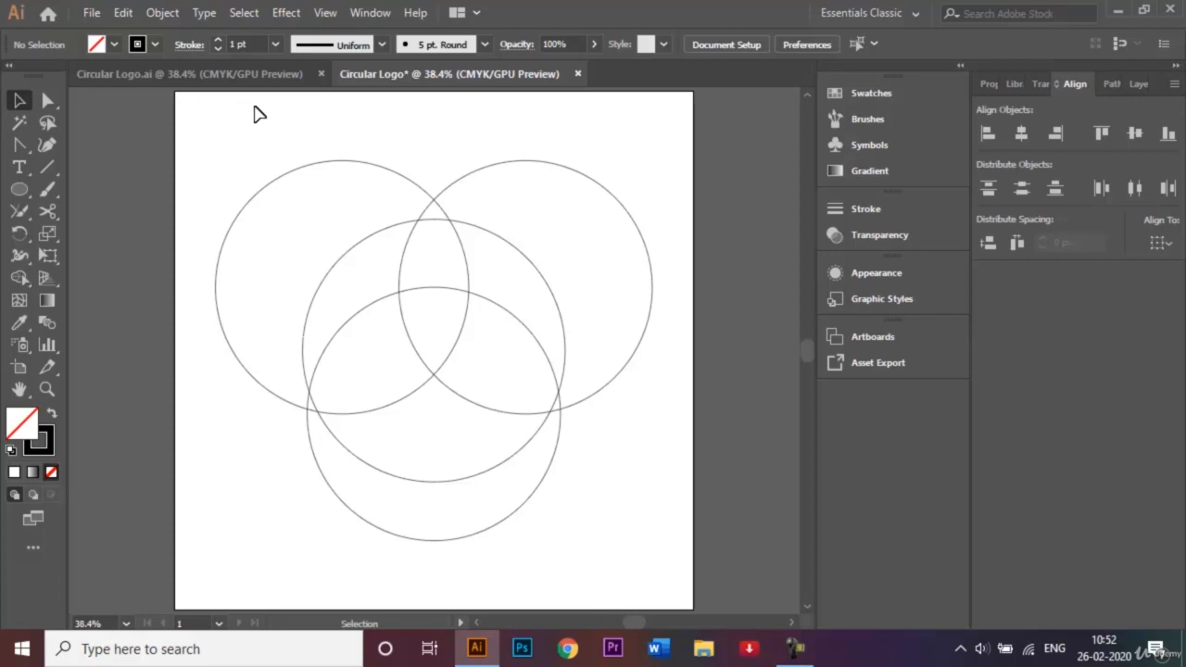
Merge the overlapping regions of all four circles with Shape Builder into three curved swirl segments inside the central circle
drag(243, 124, 597, 528)
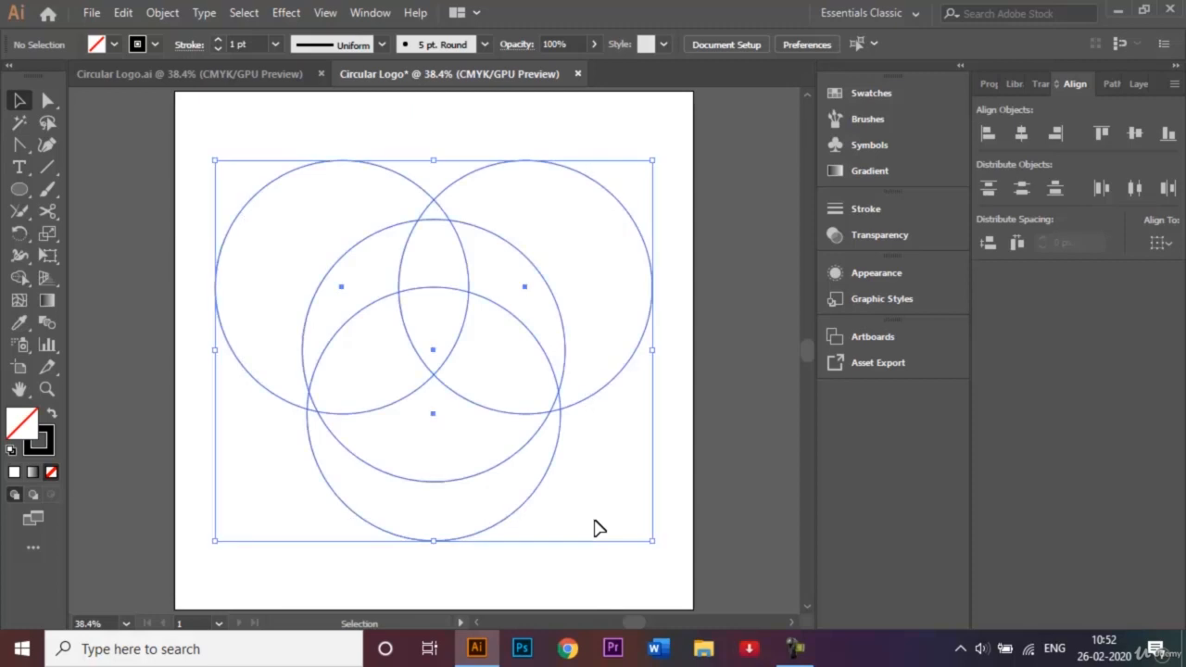
click(25, 283)
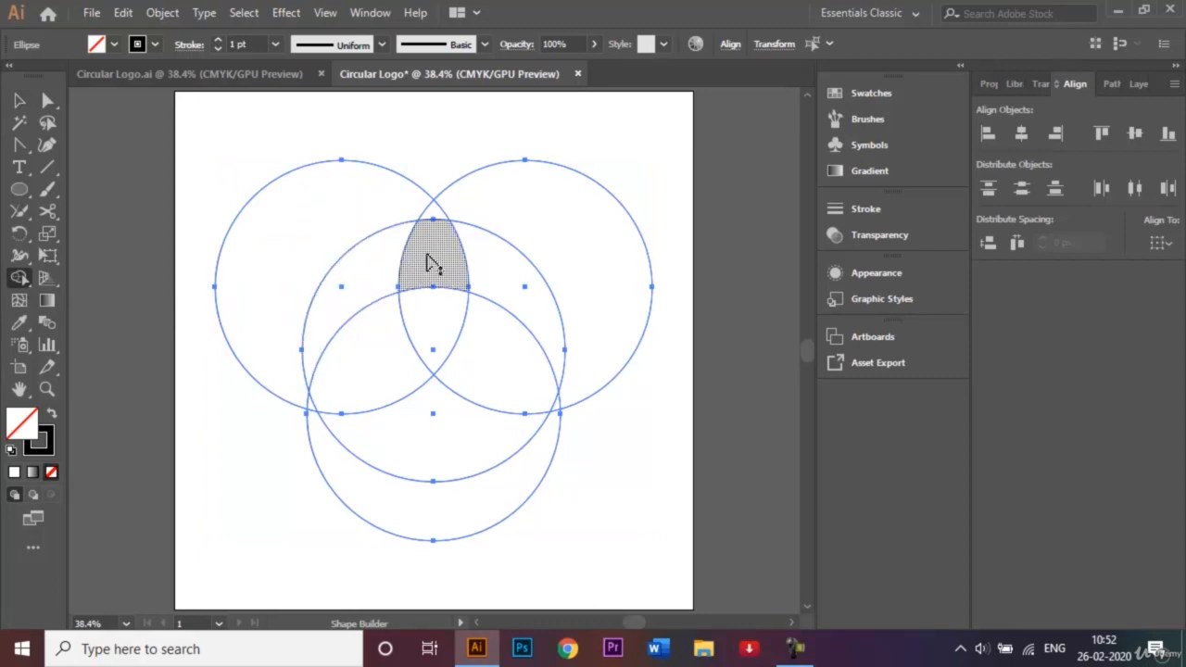
mouse_move(432, 257)
mouse_down()
mouse_move(519, 310)
mouse_move(768, 239)
mouse_up()
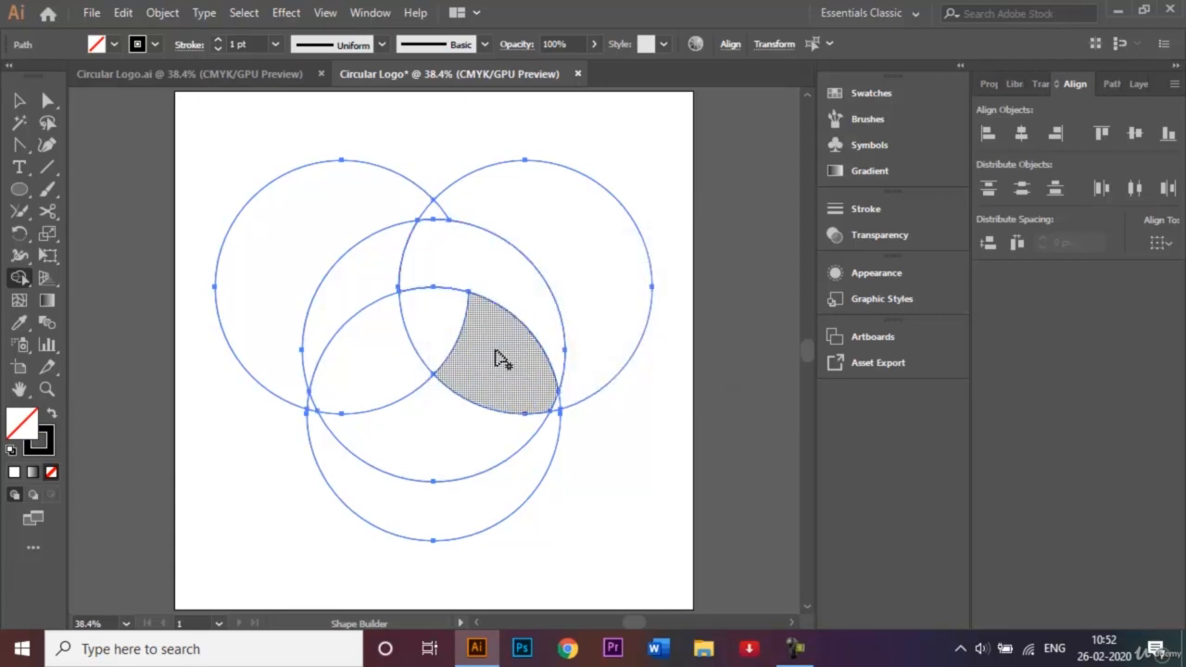
mouse_move(495, 352)
mouse_down()
mouse_move(480, 405)
mouse_move(409, 442)
mouse_up()
drag(371, 362, 361, 276)
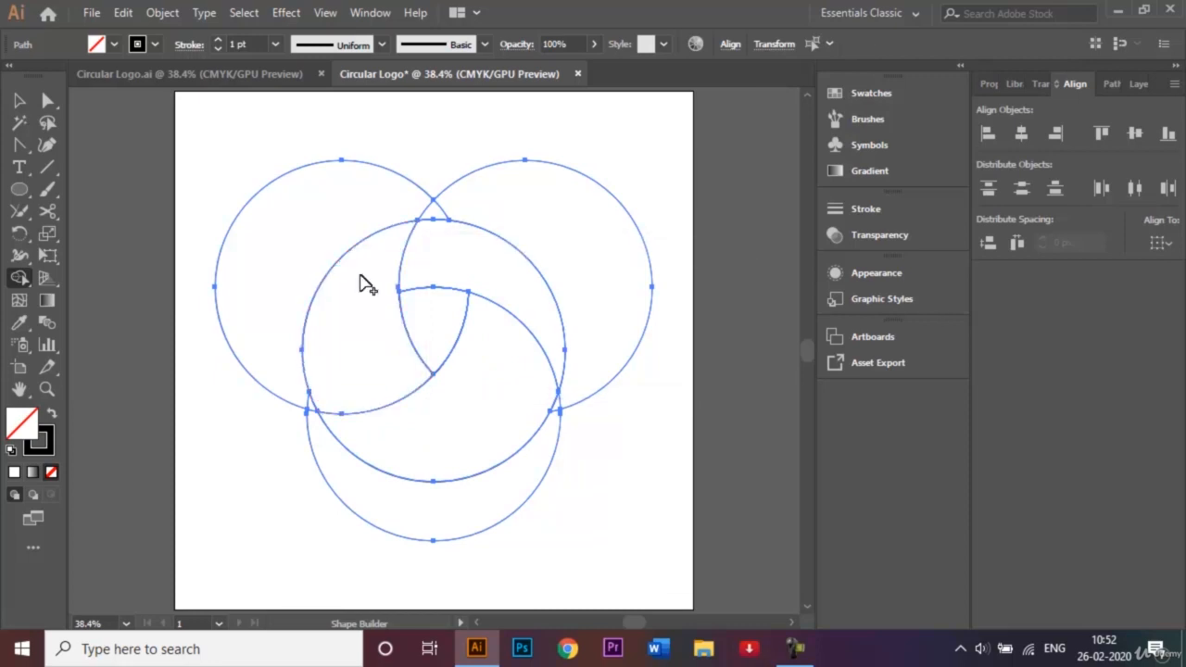
Remove the leftover circle regions and the small sliver outside the central circle with Shape Builder, and deselect the artwork
alt+click(341, 202)
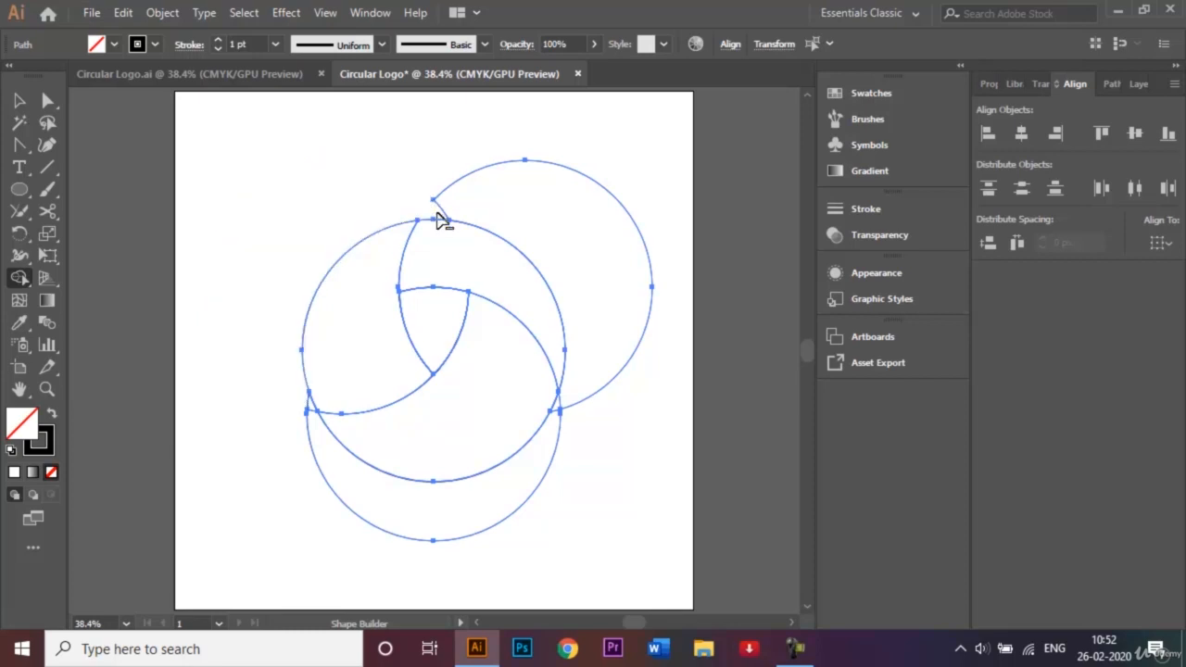
alt+click(524, 216)
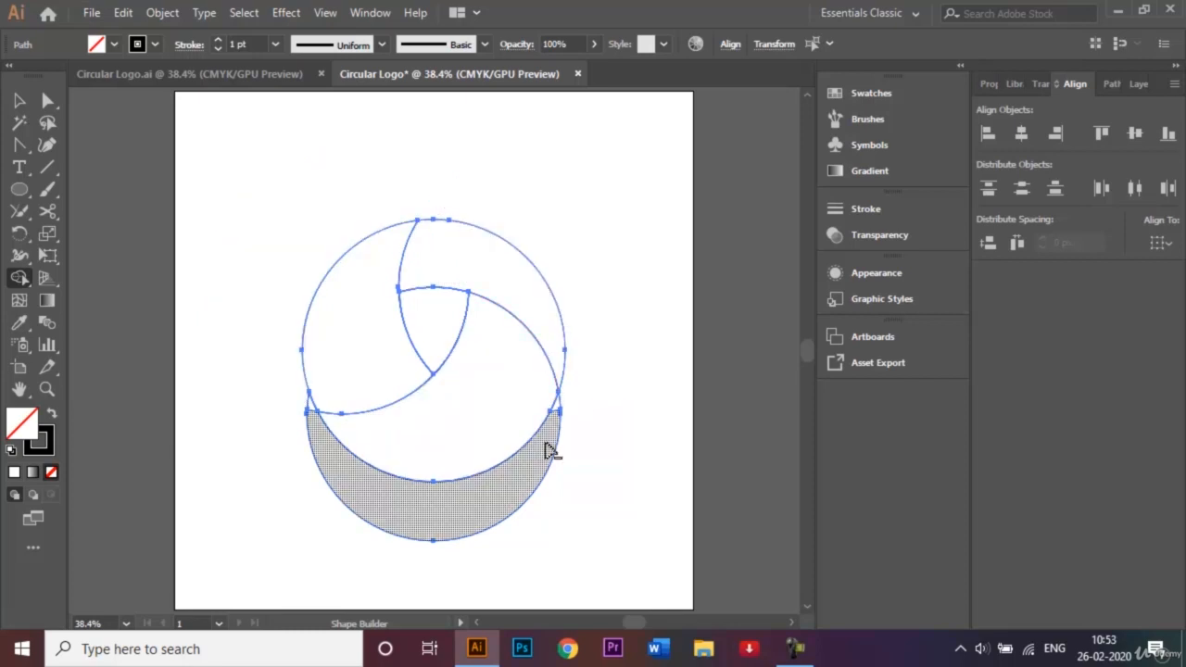
alt+click(517, 486)
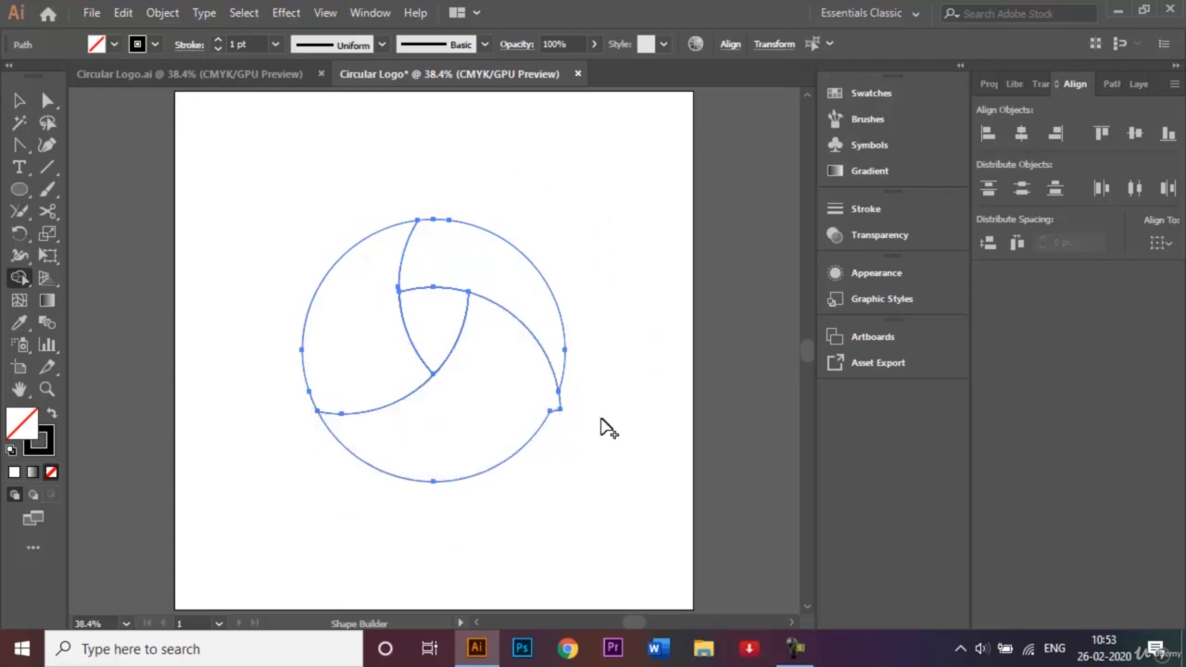
key(v)
key(ctrl+z)
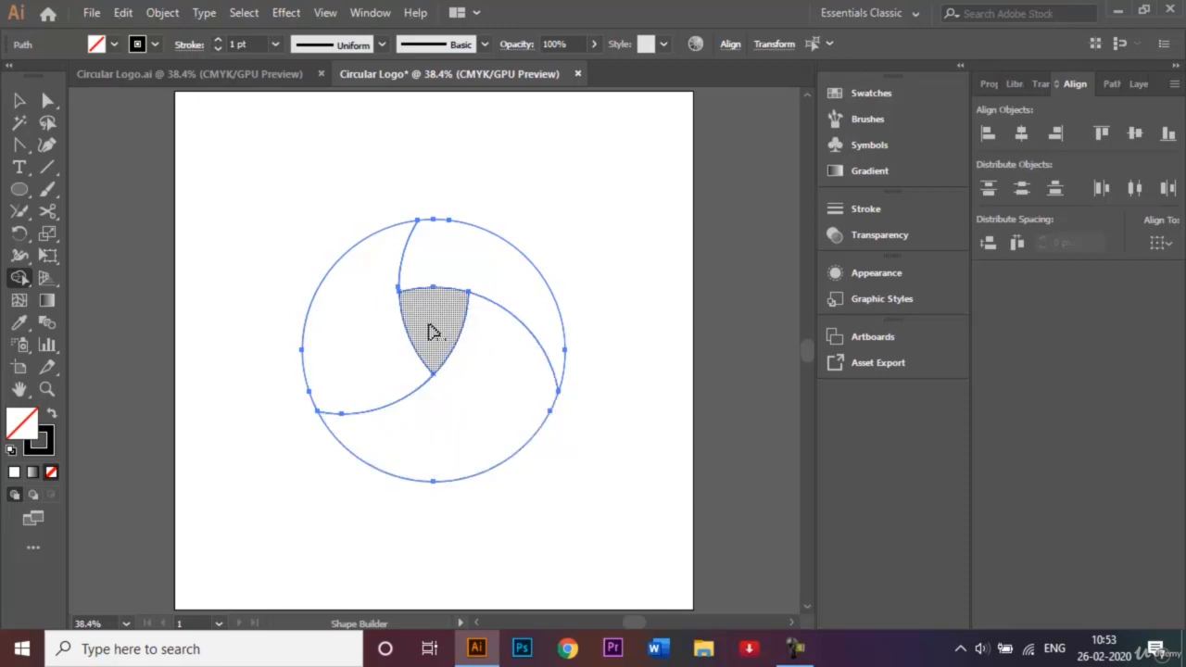
click(19, 101)
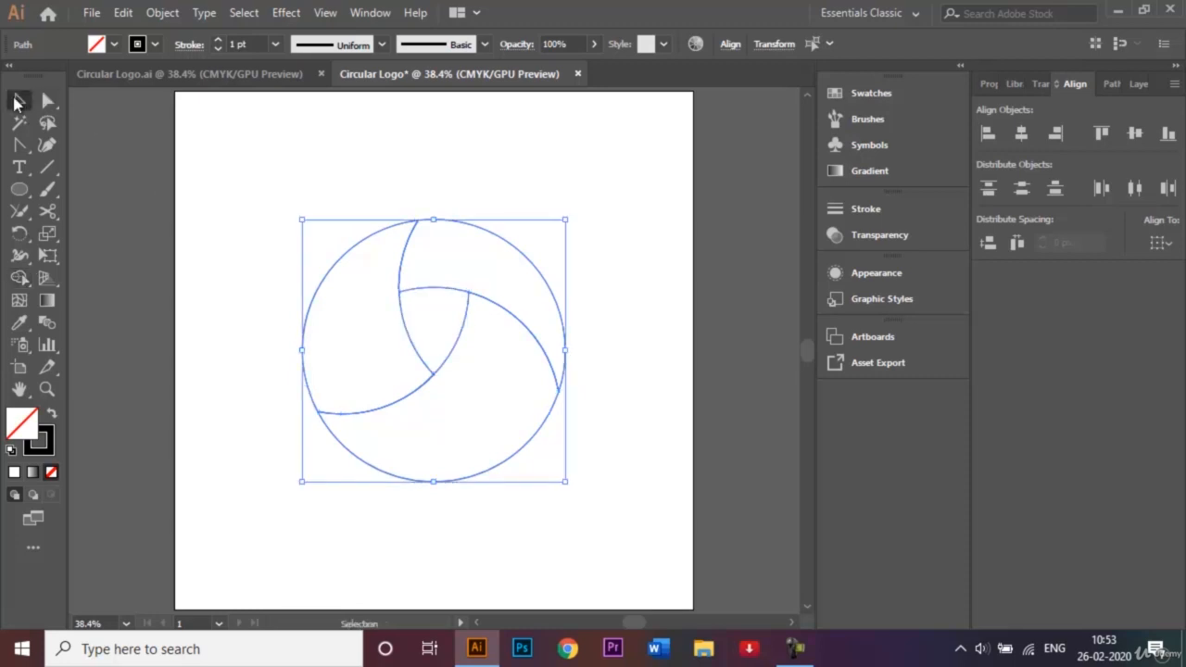
click(223, 176)
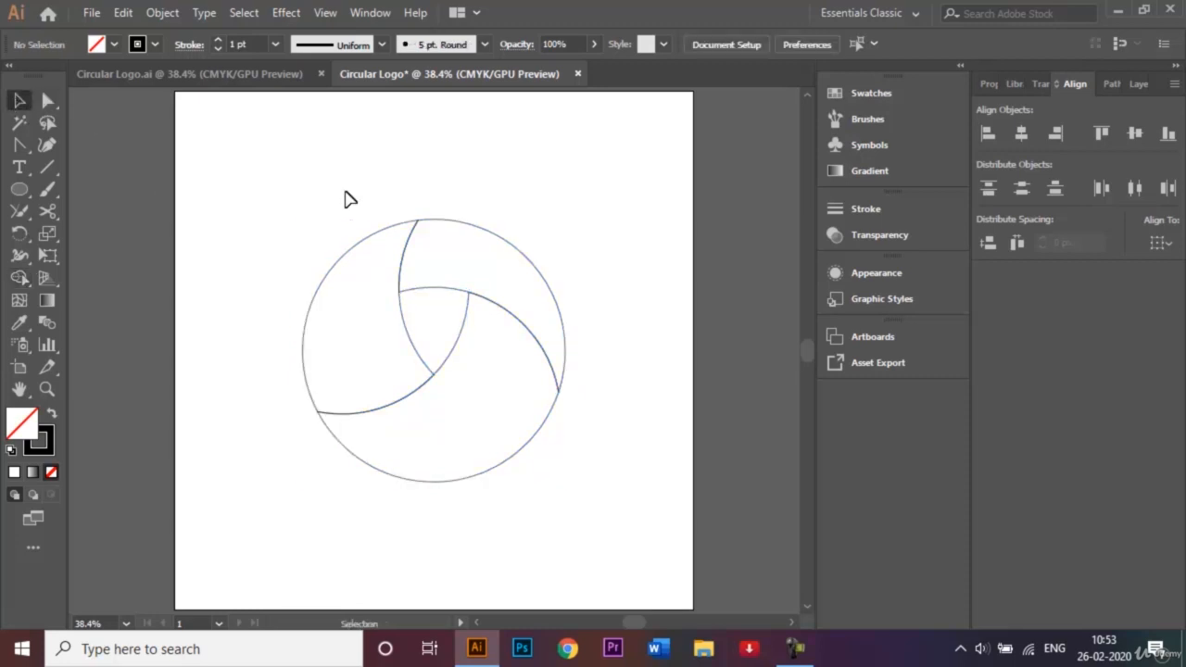
Try moving the upper-right curved segment away from the circle, and fit it back into its original place
drag(349, 199, 479, 453)
click(634, 322)
drag(519, 257, 537, 243)
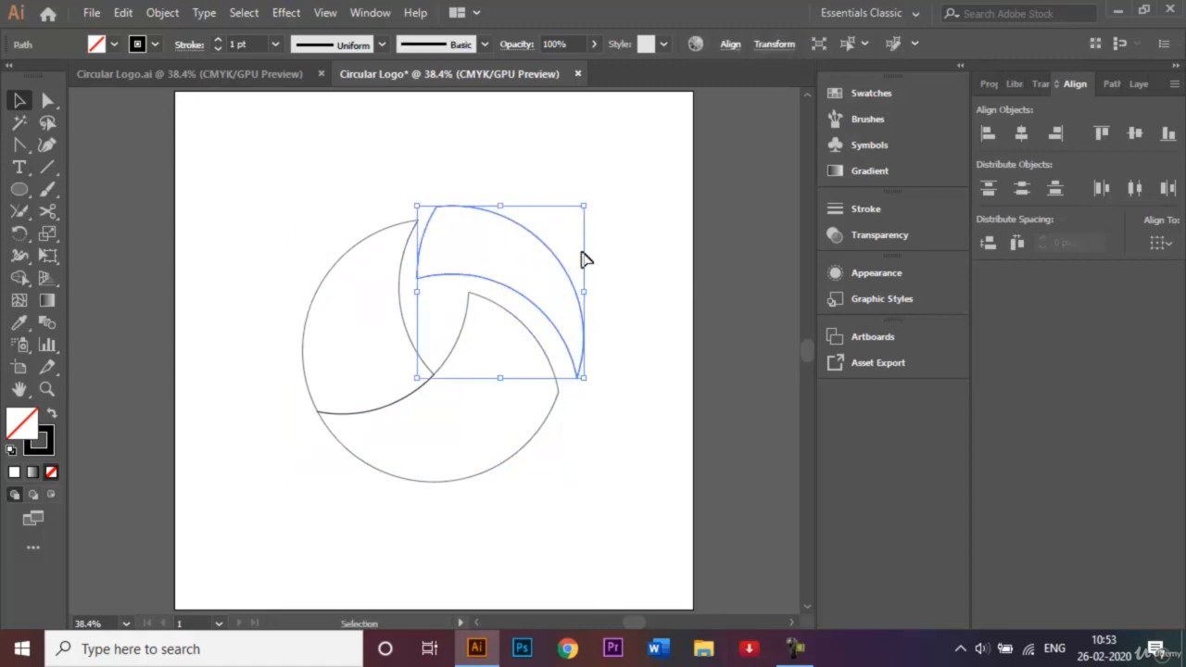
drag(497, 283, 480, 303)
key(ctrl+equal)
key(ctrl+equal)
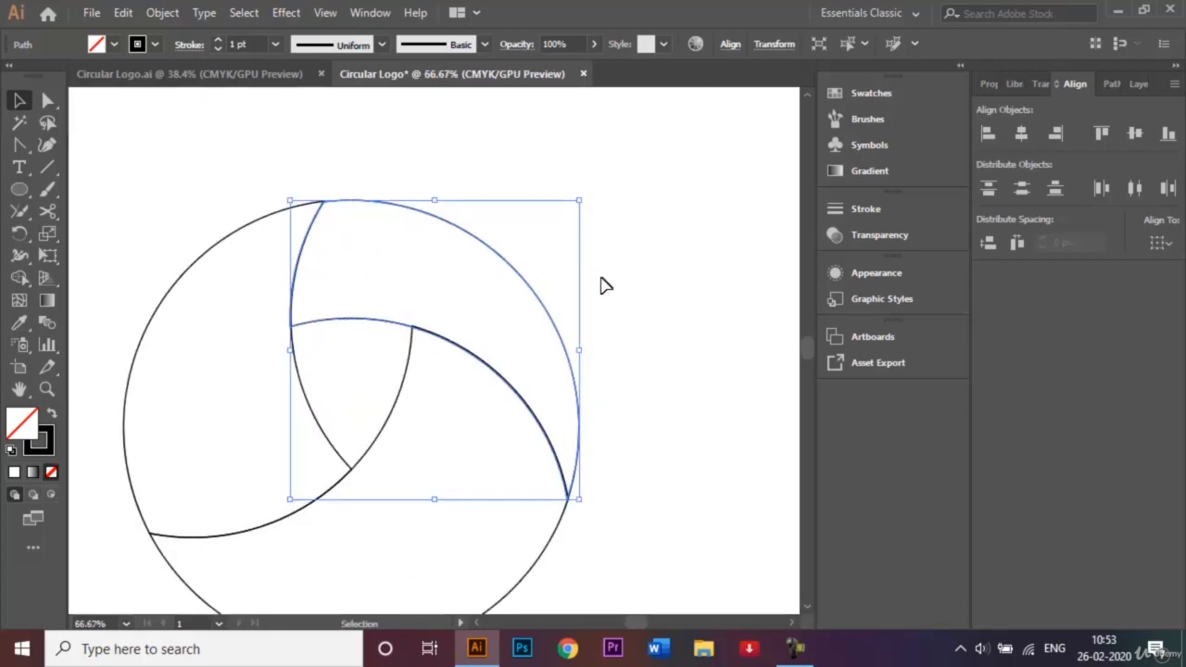
Examine the outlines of the upper-right and lower segments, and compare the artwork with the finished logo in Circular Logo.ai
click(667, 308)
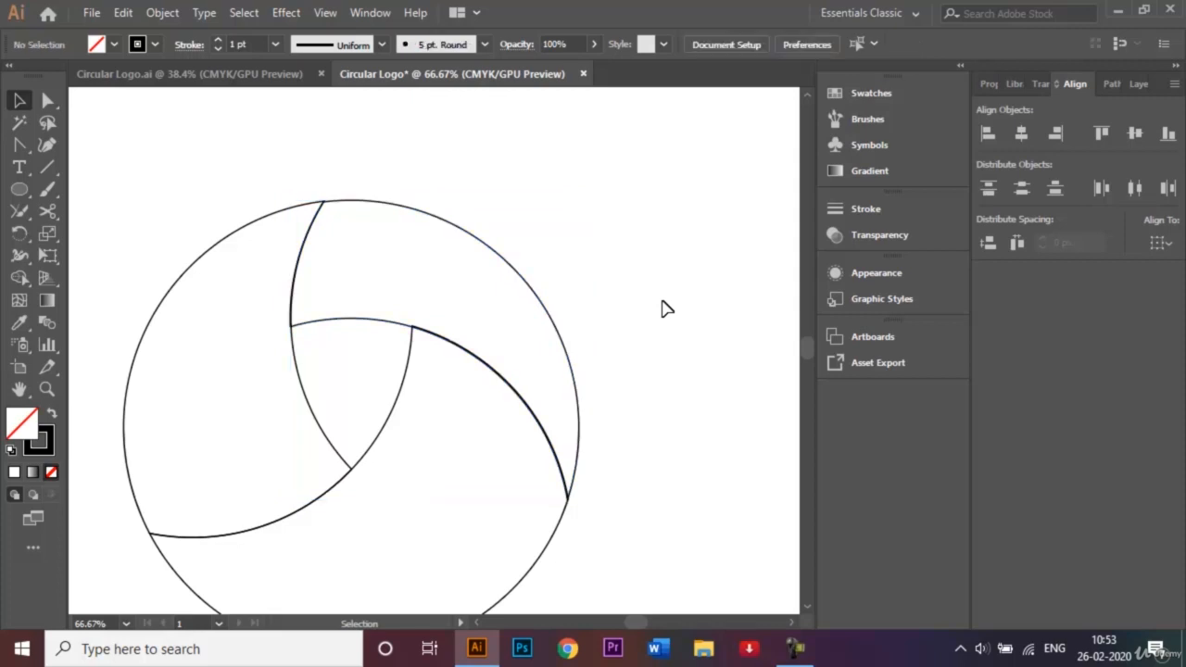
click(507, 259)
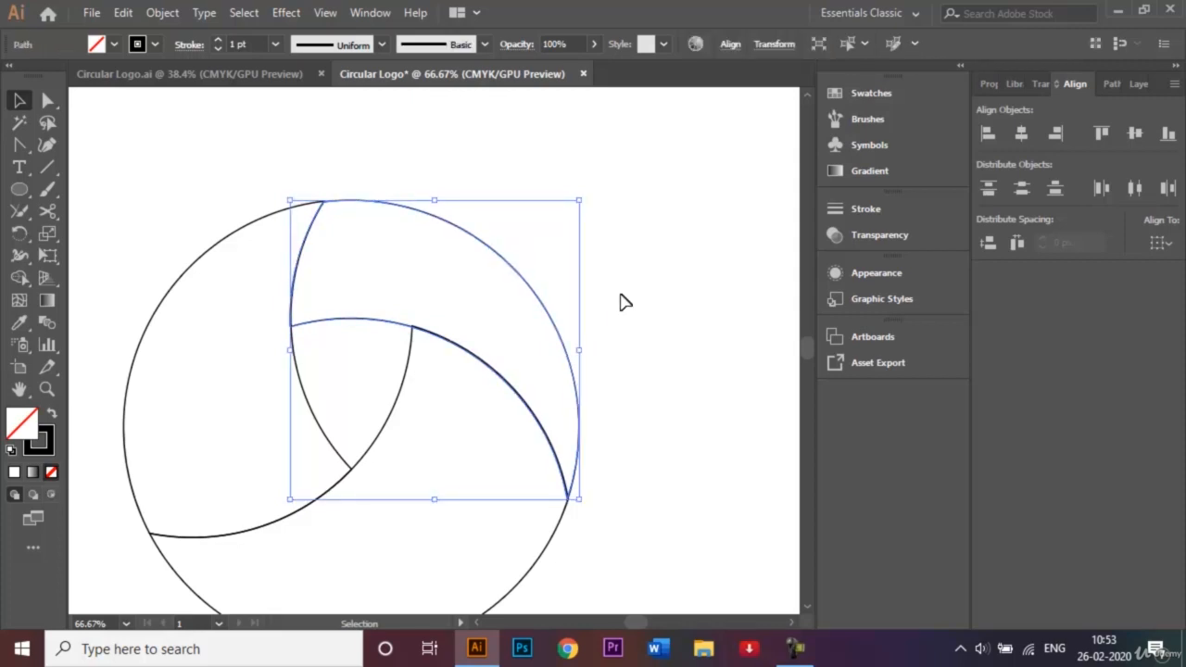
click(649, 347)
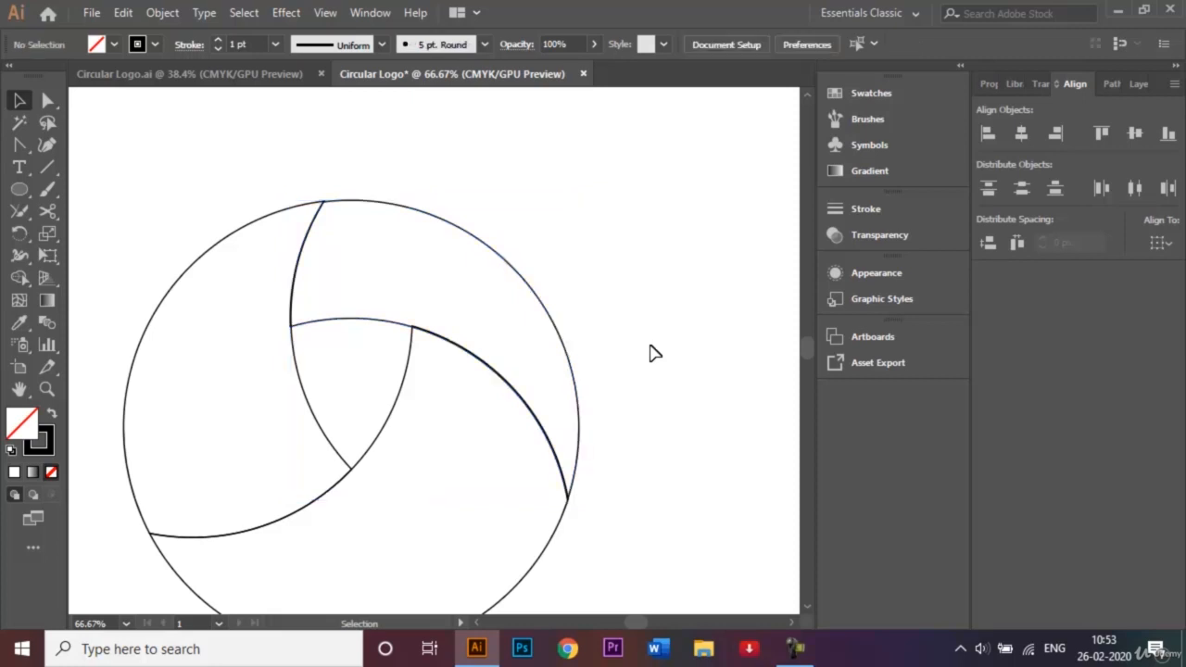
click(524, 578)
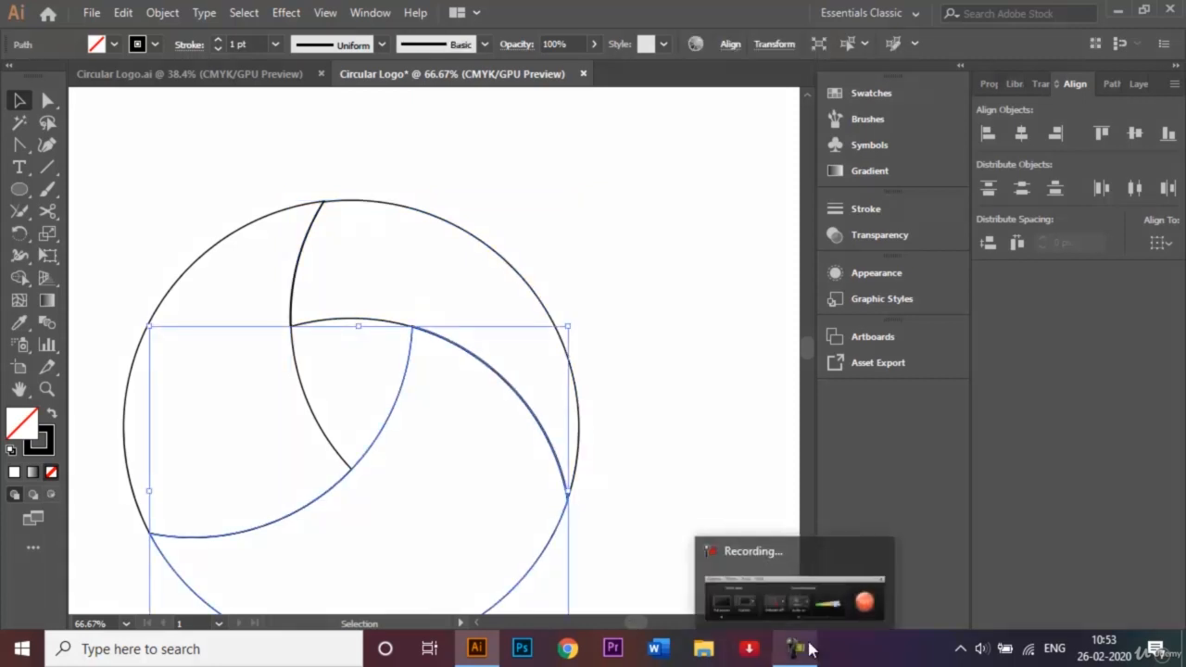
click(737, 445)
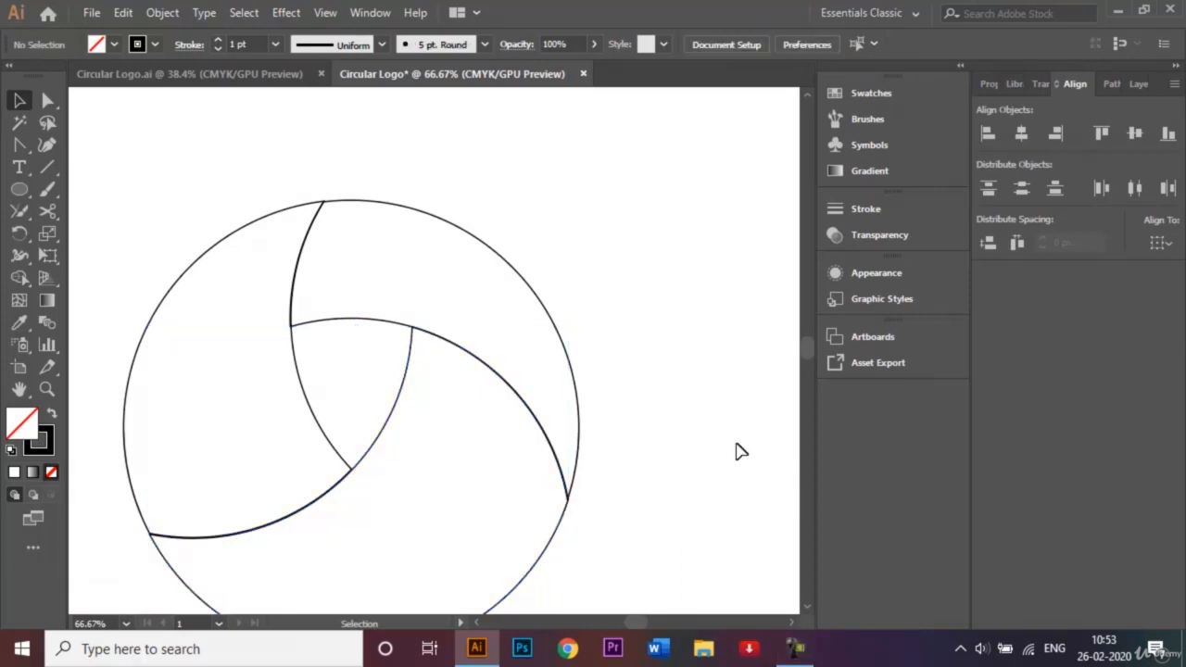
key(ctrl+0)
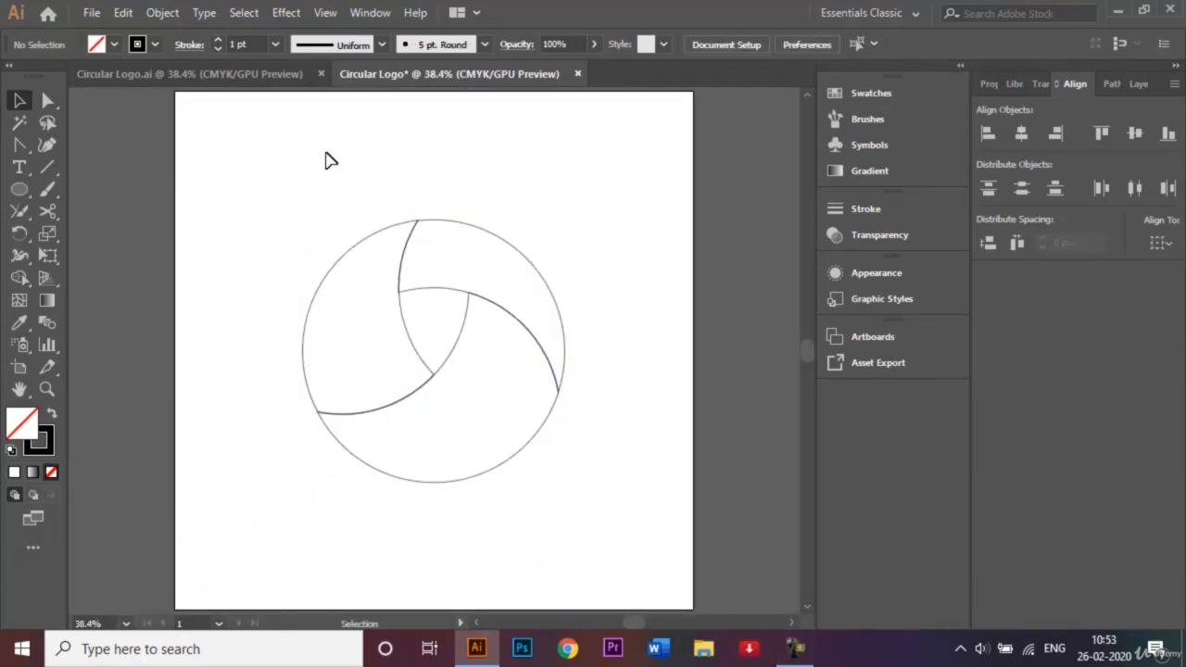
click(258, 78)
key(d)
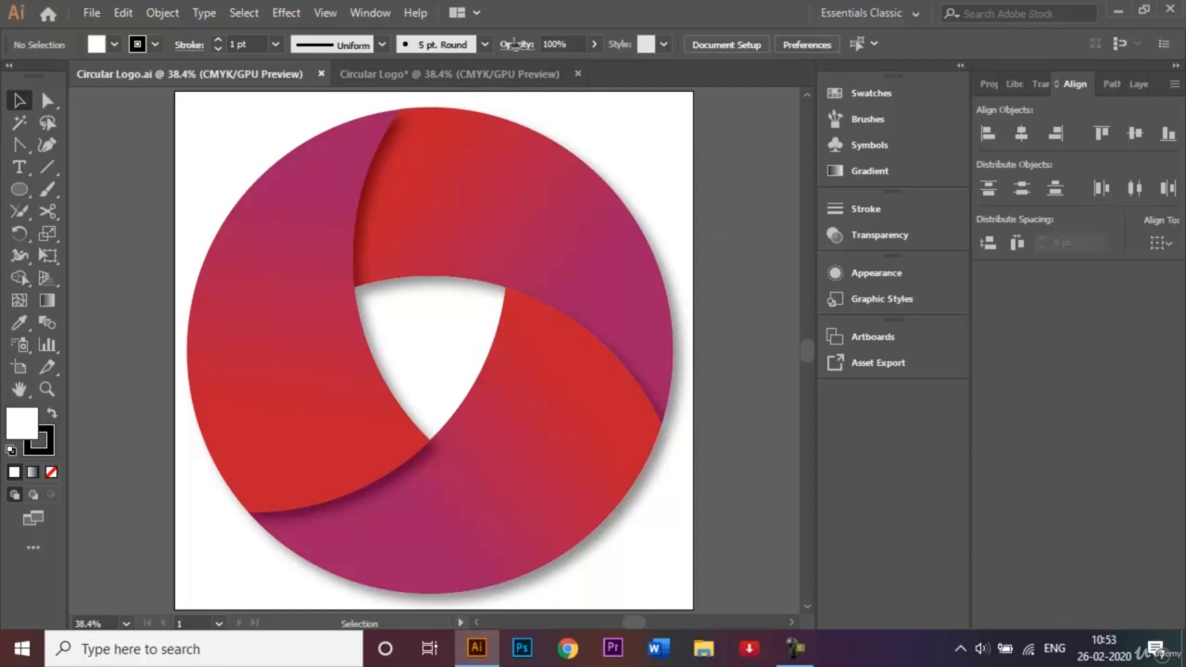
click(463, 76)
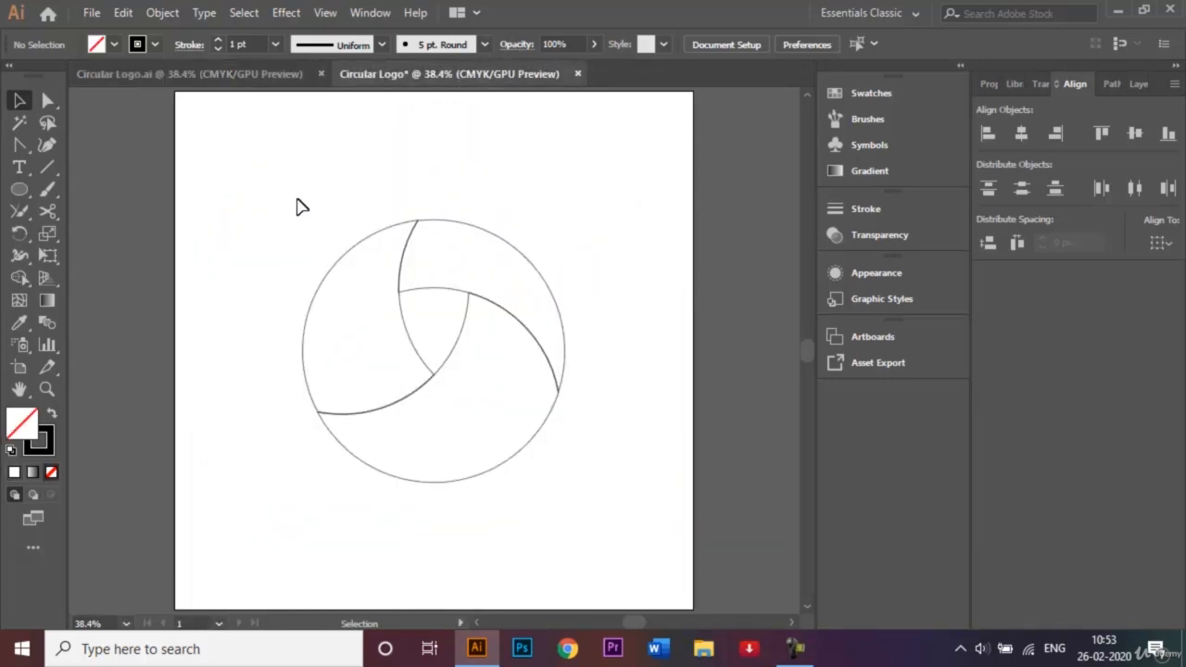
drag(296, 200, 520, 510)
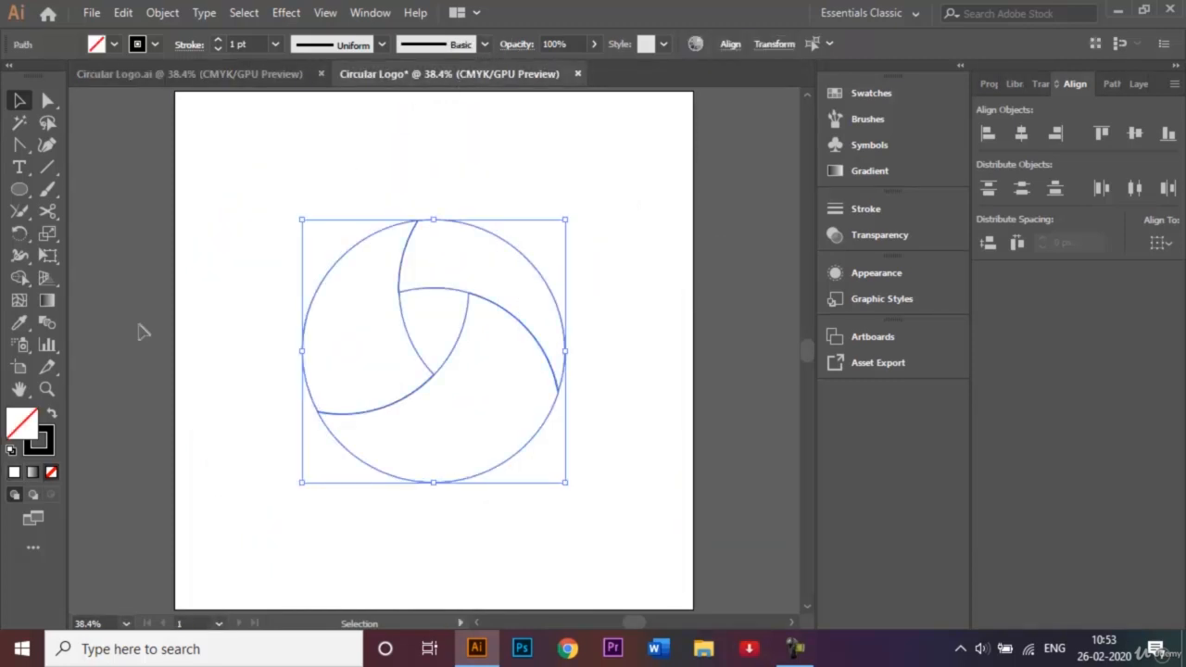
click(414, 202)
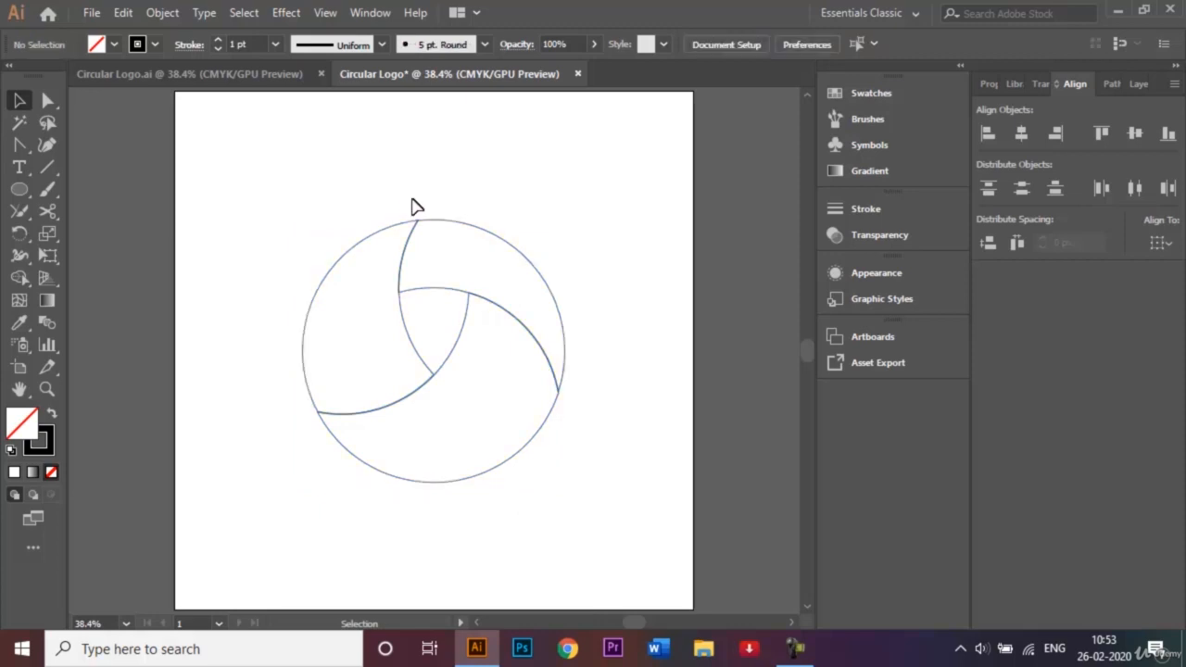
Fill the upper-right curved segment with the default white-to-black linear gradient
click(481, 236)
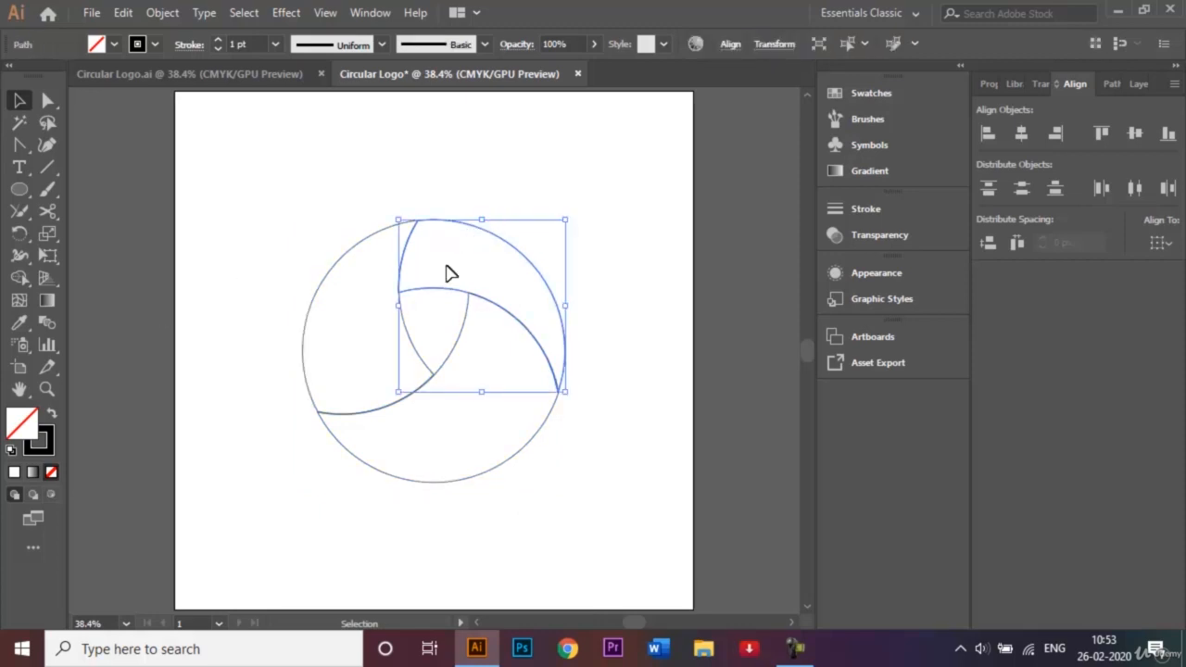
click(45, 300)
double_click(45, 298)
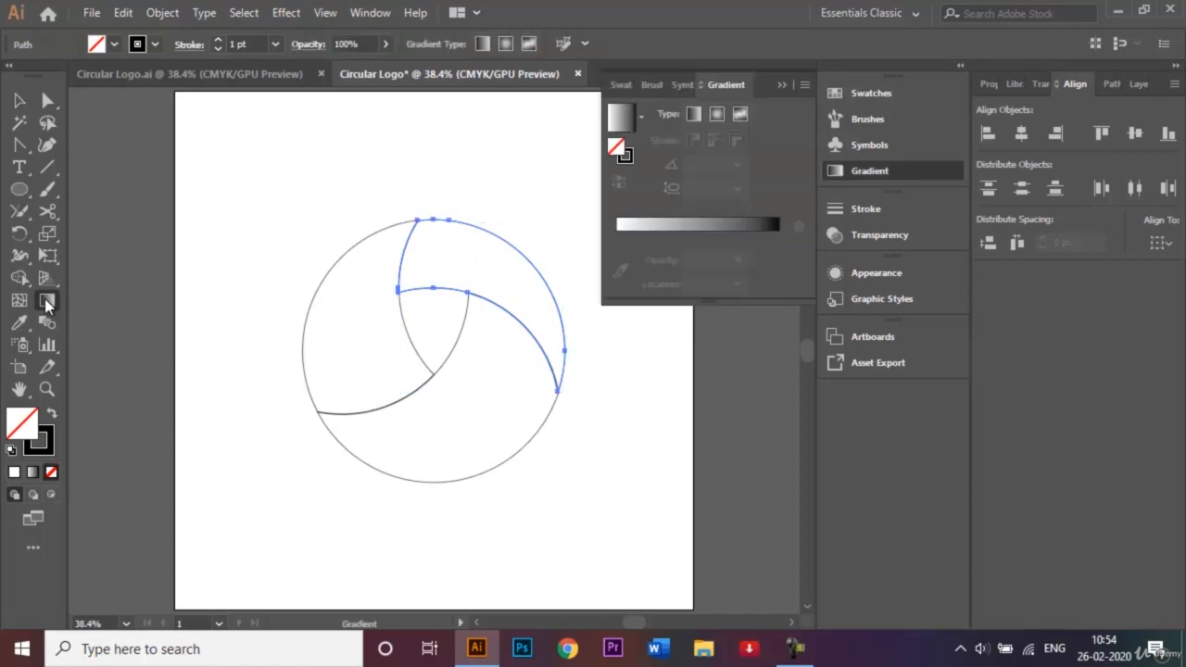
click(650, 231)
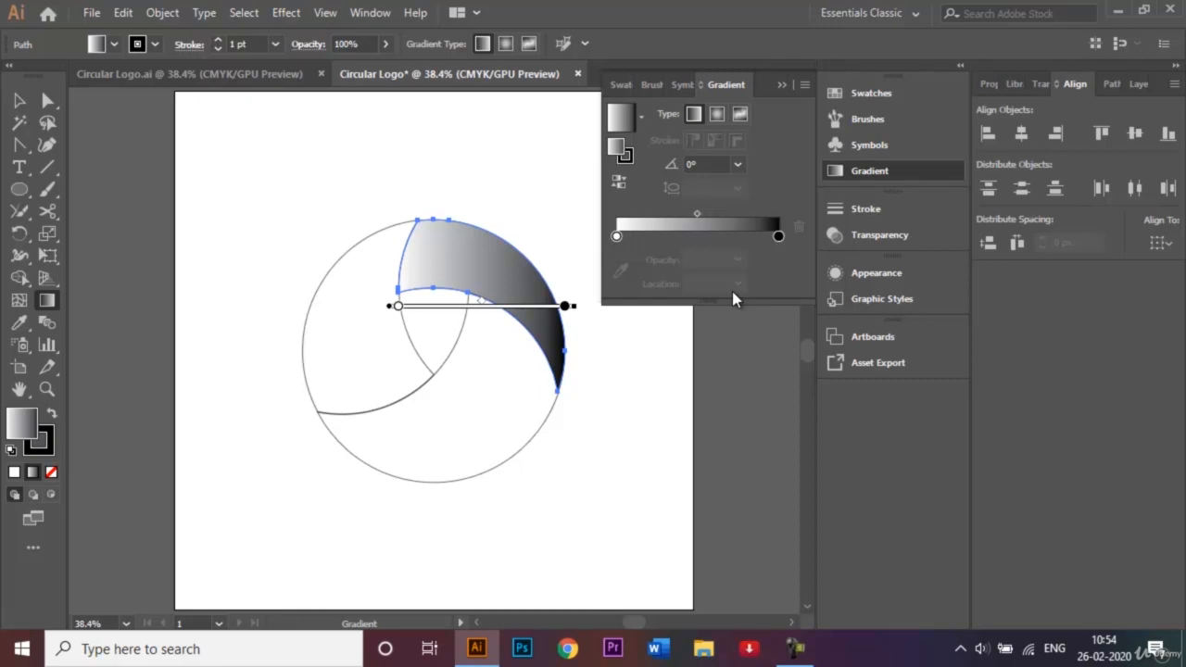
Set the upper-right segment's gradient to run from a light blue starting stop to a dark navy ending stop
double_click(616, 236)
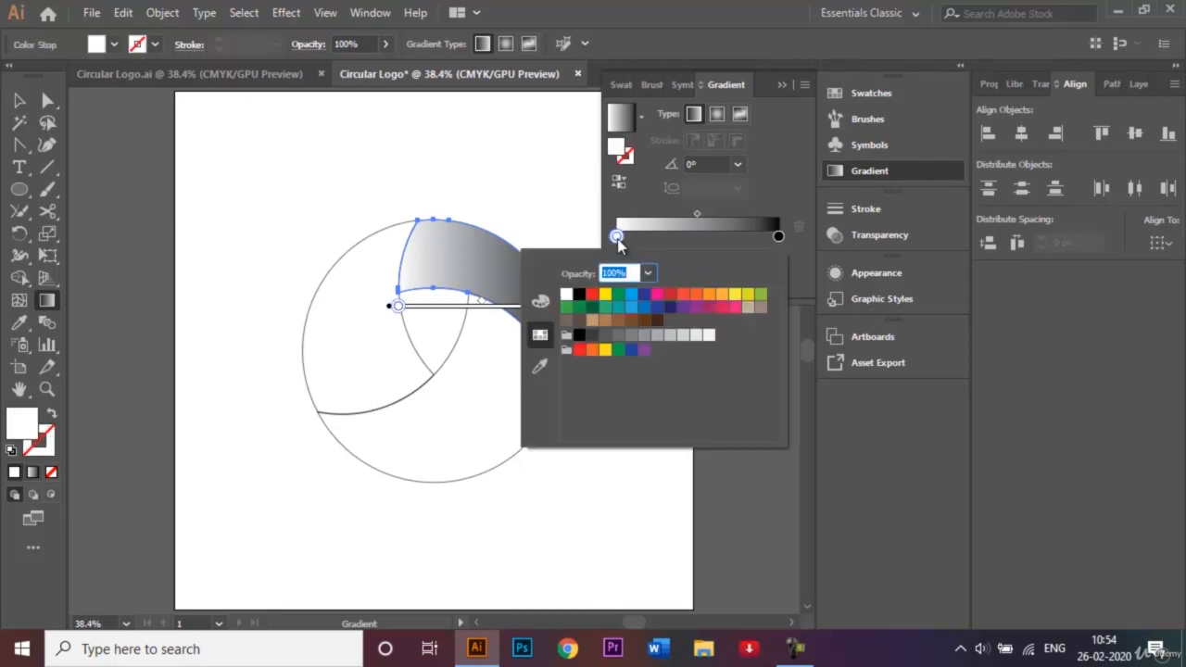
click(631, 296)
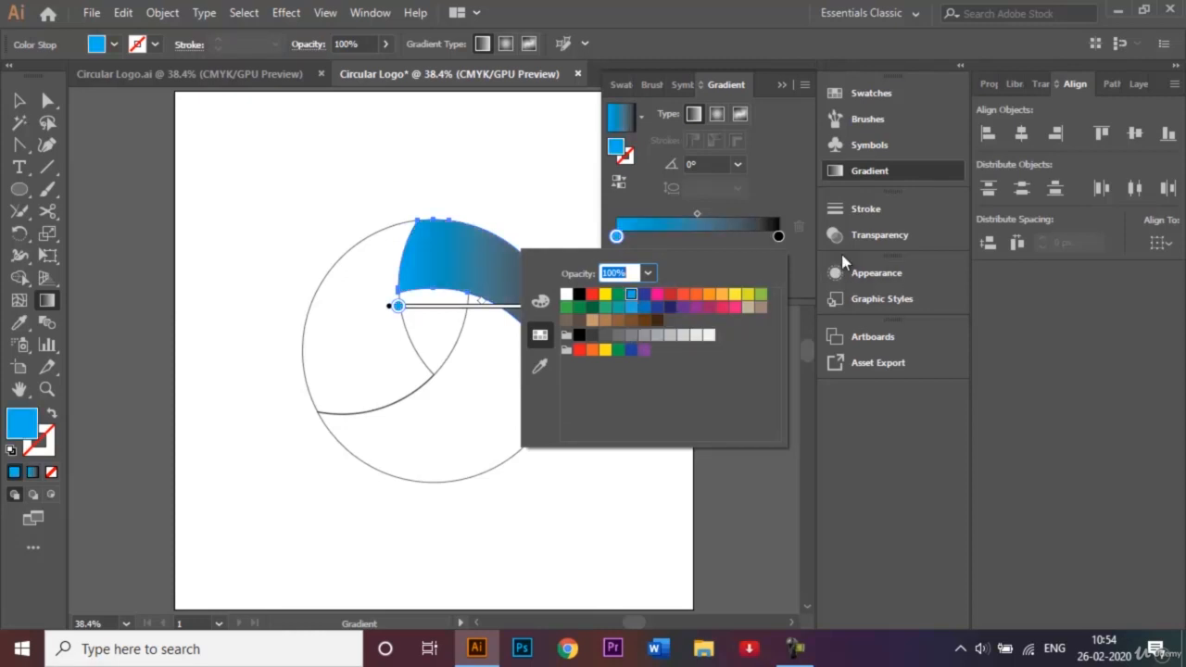
double_click(777, 239)
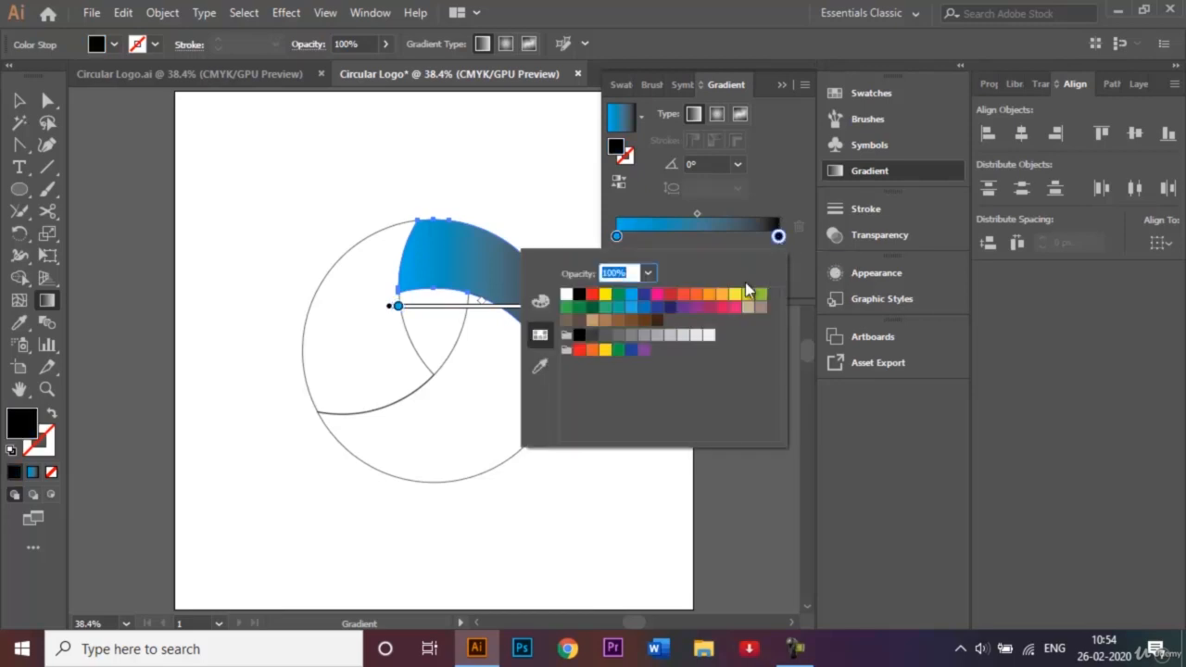
click(670, 309)
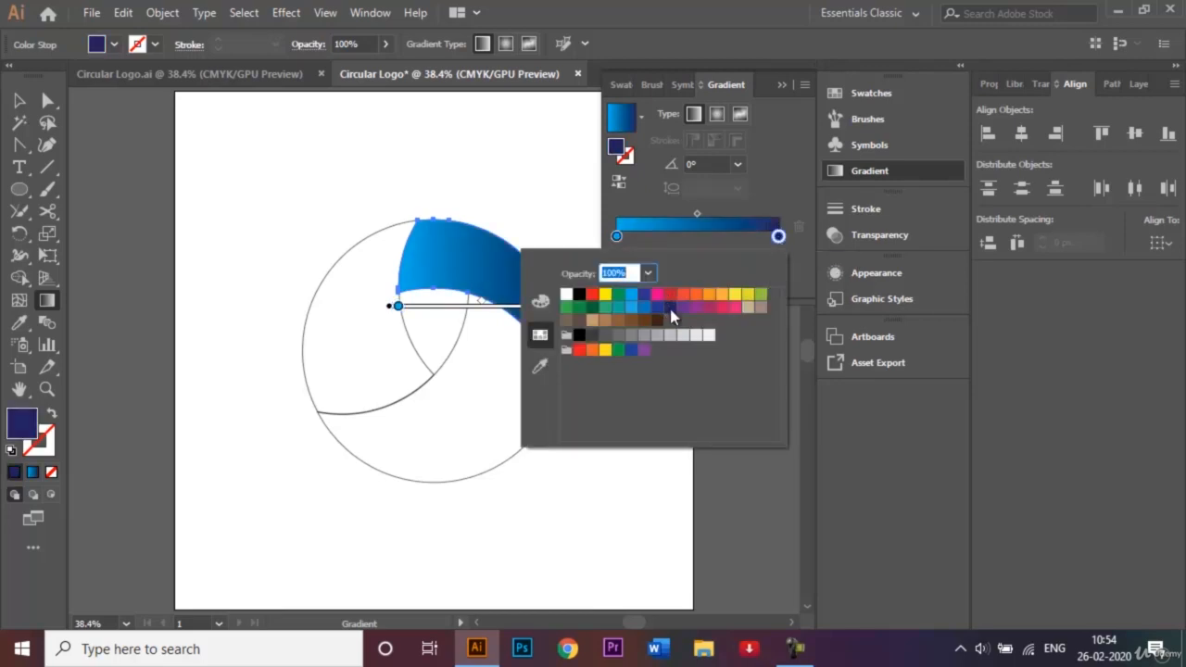
click(783, 84)
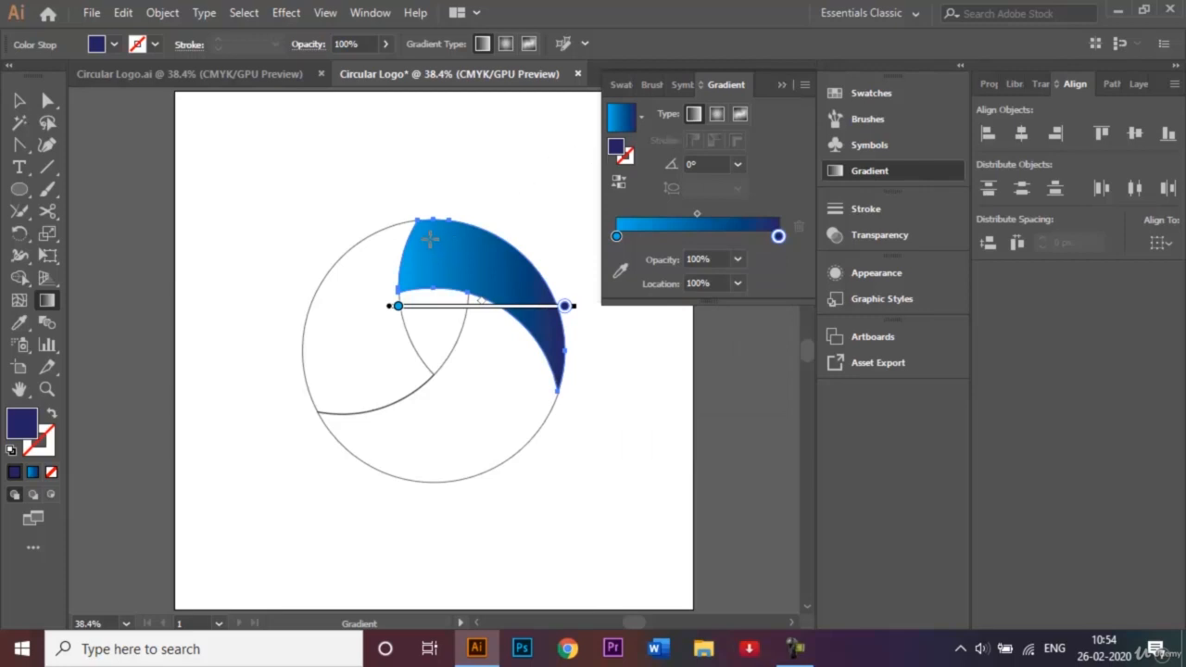
Redirect the upper-right segment's gradient diagonally, from light blue at its upper-left end to navy toward its lower-right tip, and deselect it
drag(422, 234, 524, 293)
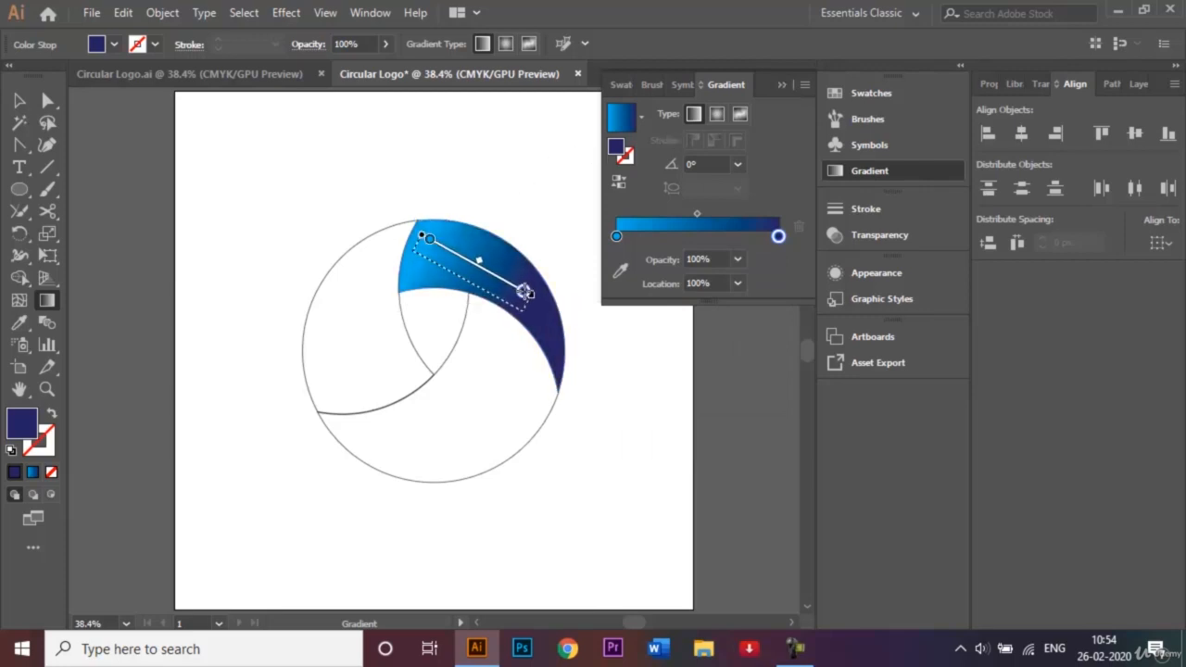
click(781, 85)
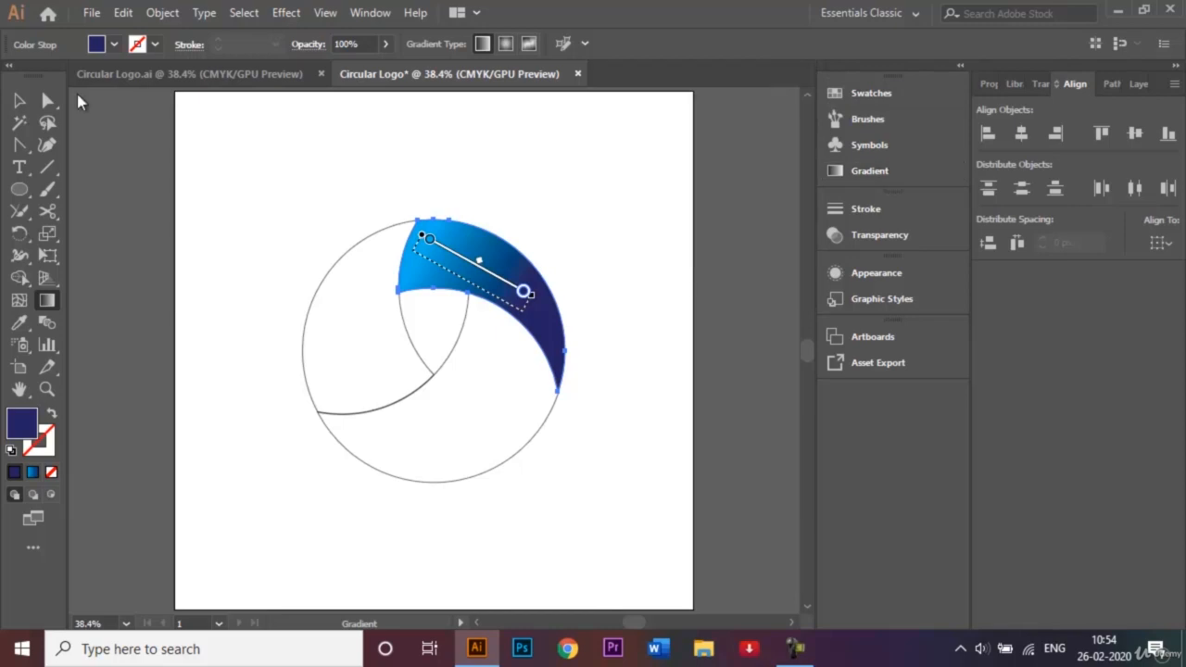
click(18, 100)
click(315, 177)
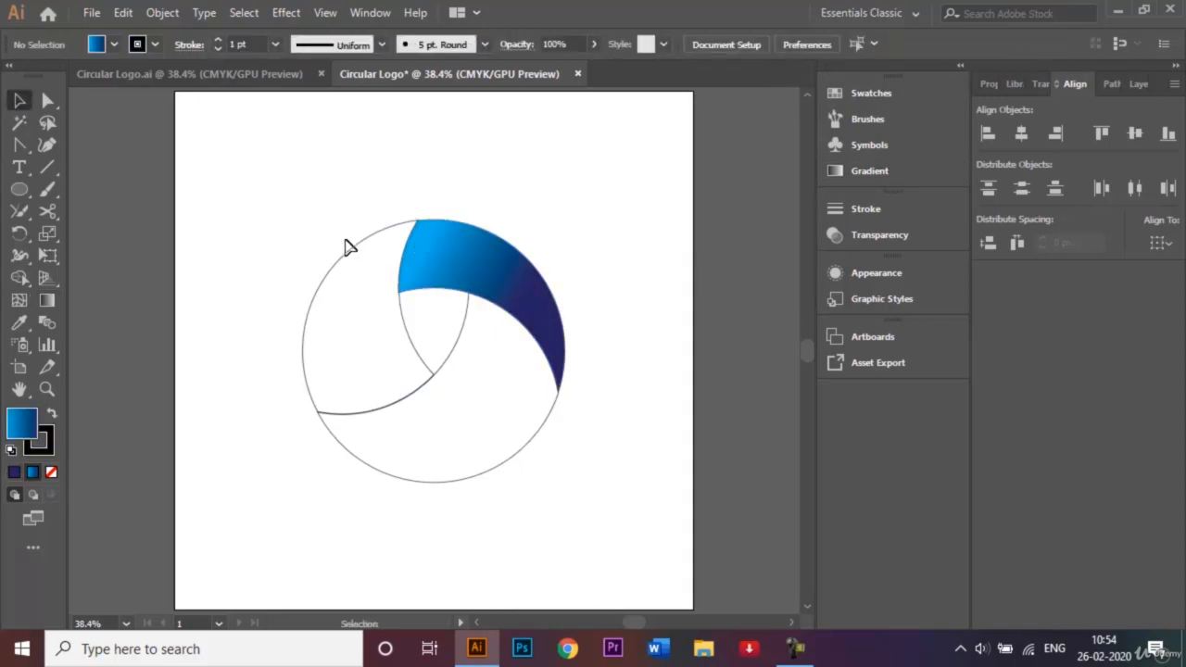
Copy the blue-to-navy gradient fill from the upper-right segment to the left curved segment with the Eyedropper
click(322, 297)
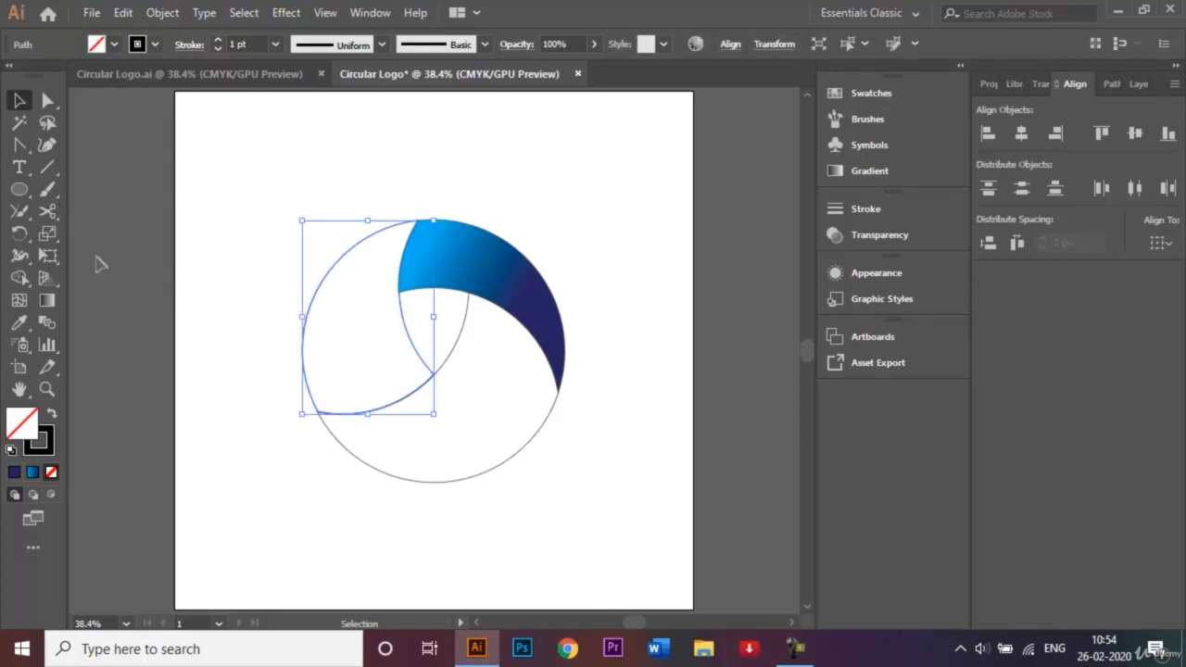
click(14, 326)
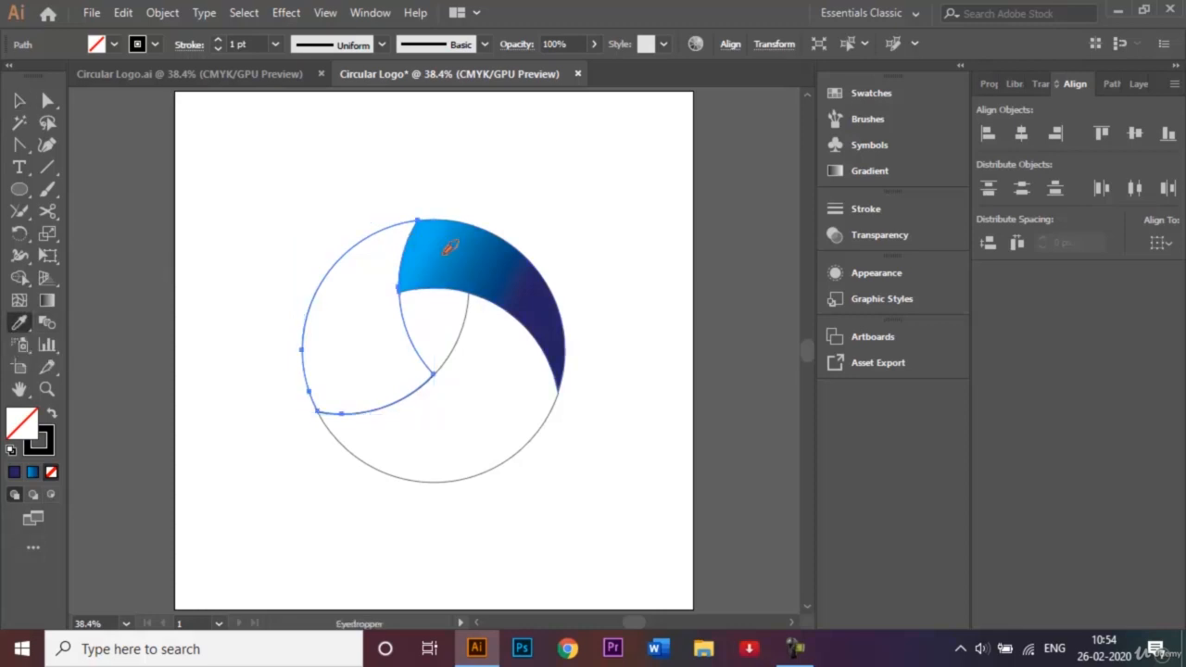
click(461, 254)
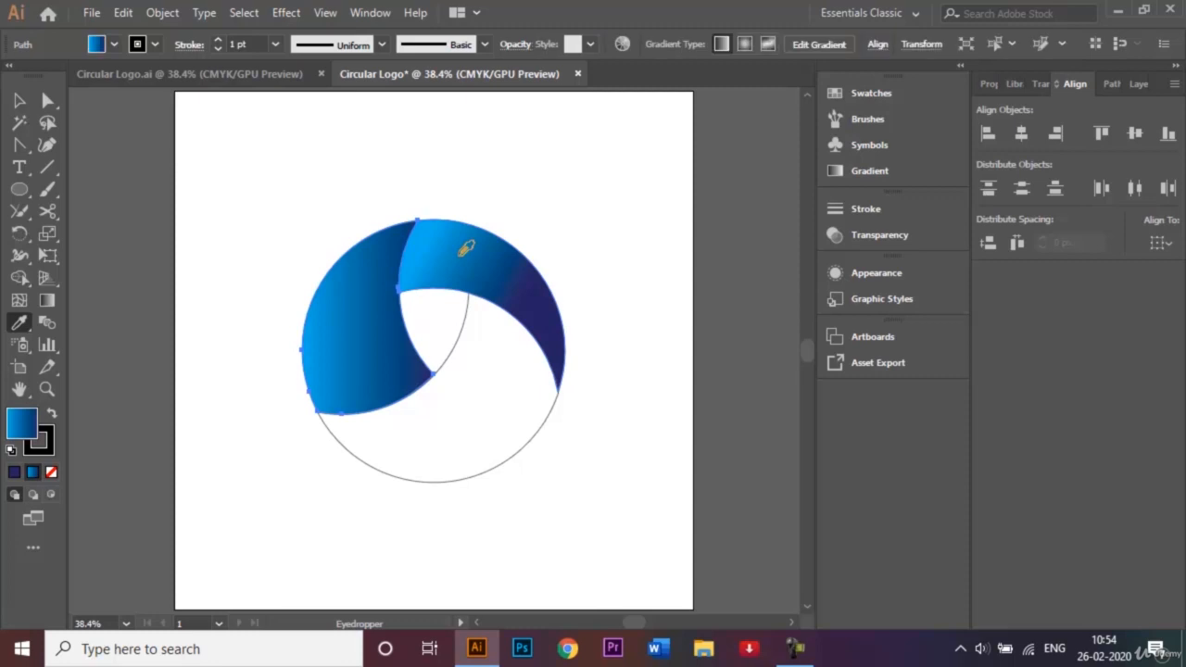
Redirect the left segment's gradient upward at about 77.7°, from light blue at the bottom to navy at the top, and deselect it
click(47, 300)
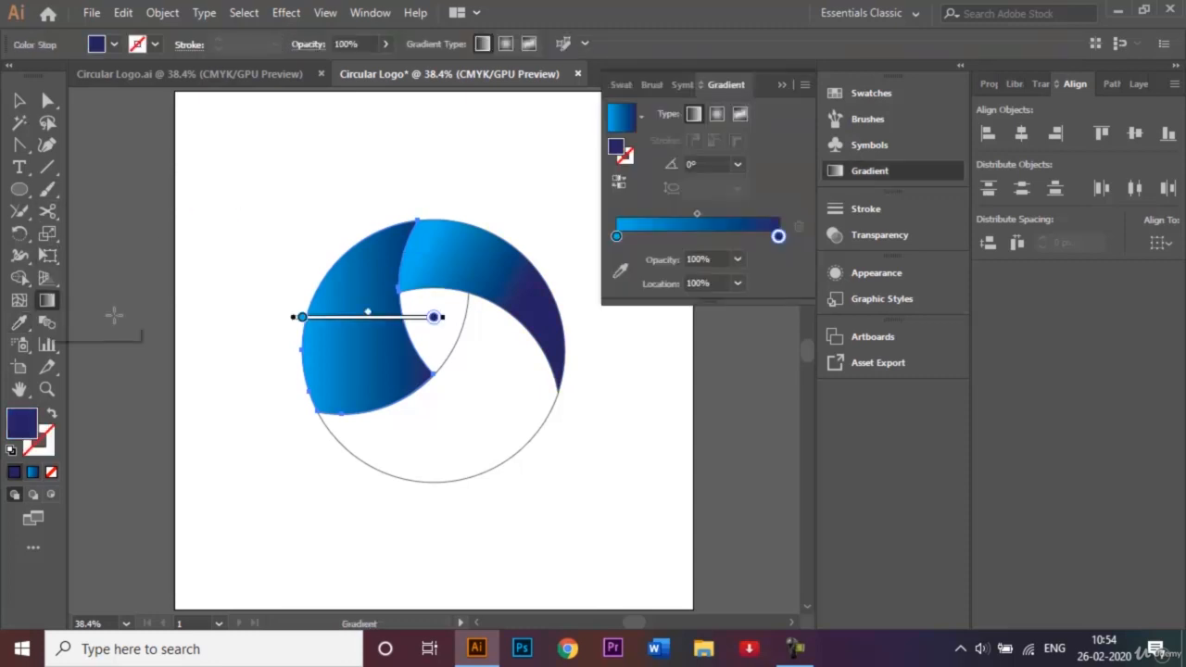
drag(349, 378, 373, 268)
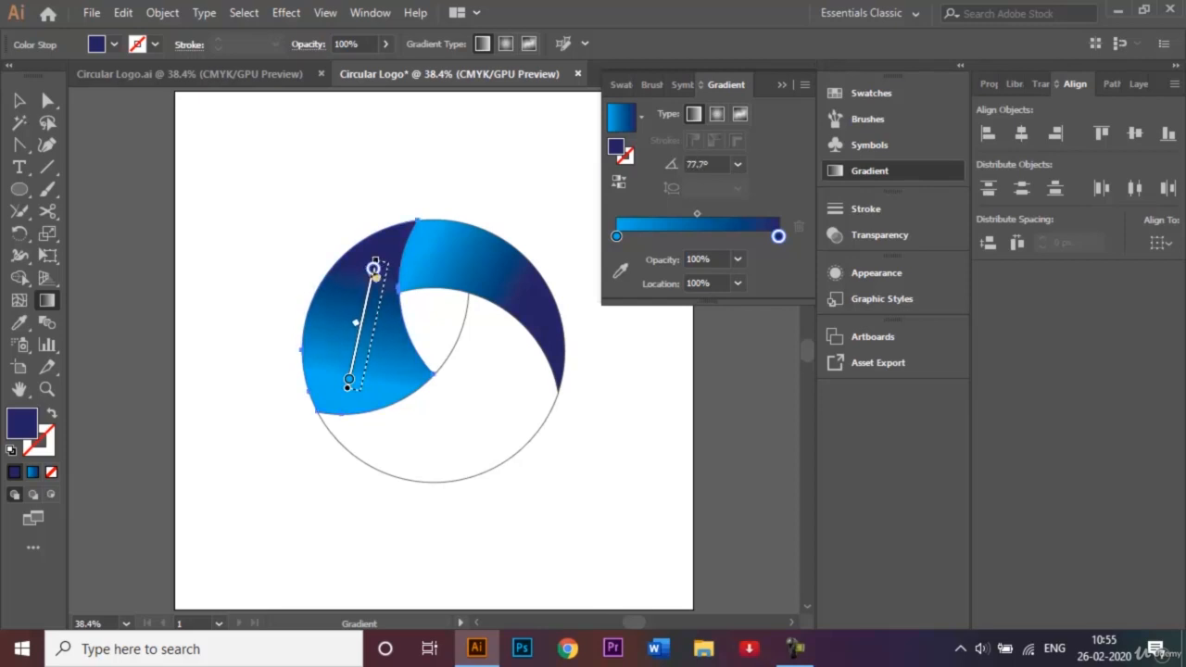
click(783, 84)
click(18, 100)
click(272, 346)
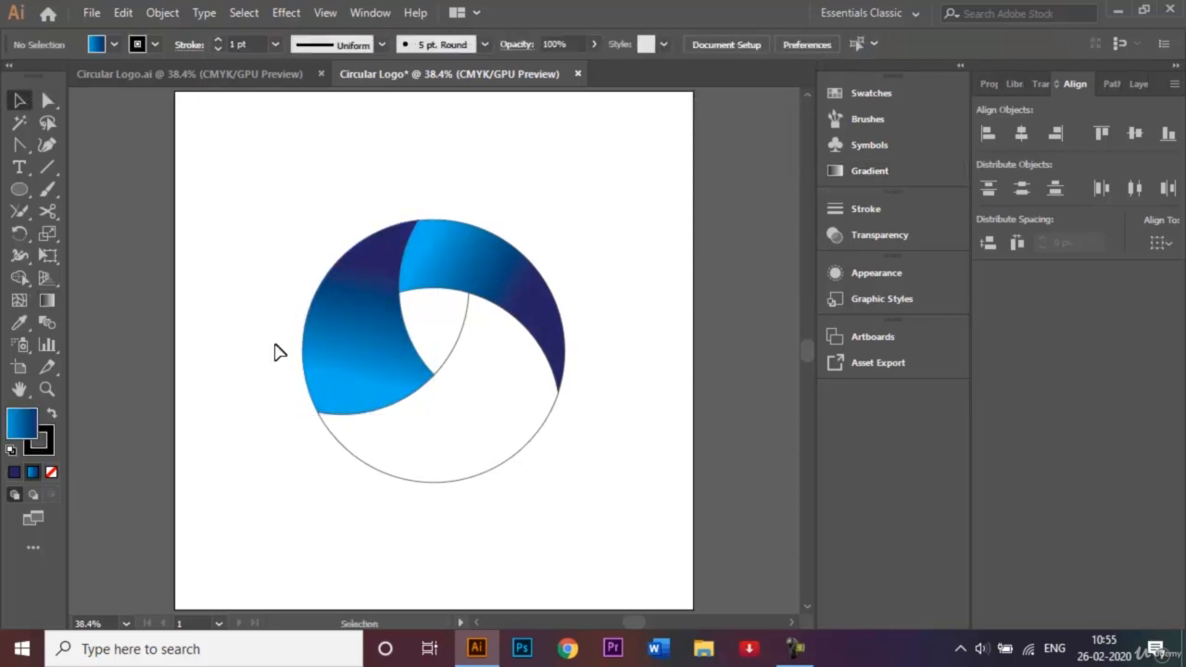
Copy the blue-to-navy gradient fill from the upper-right segment to the unfilled bottom segment with the Eyedropper
click(435, 484)
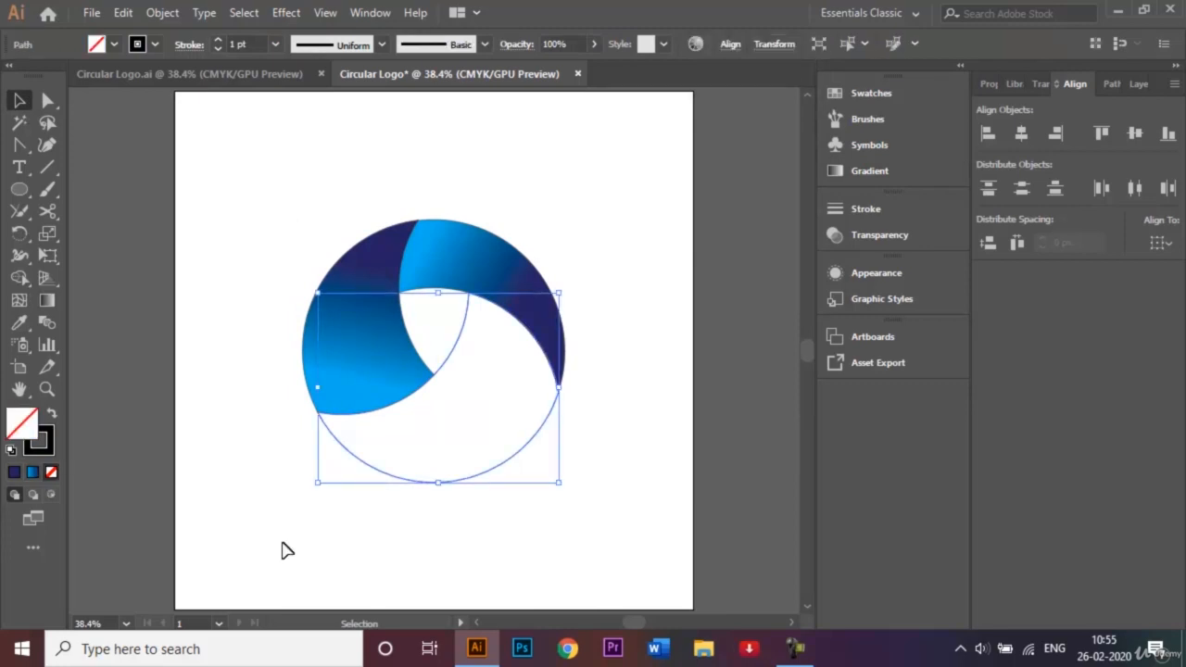
click(15, 326)
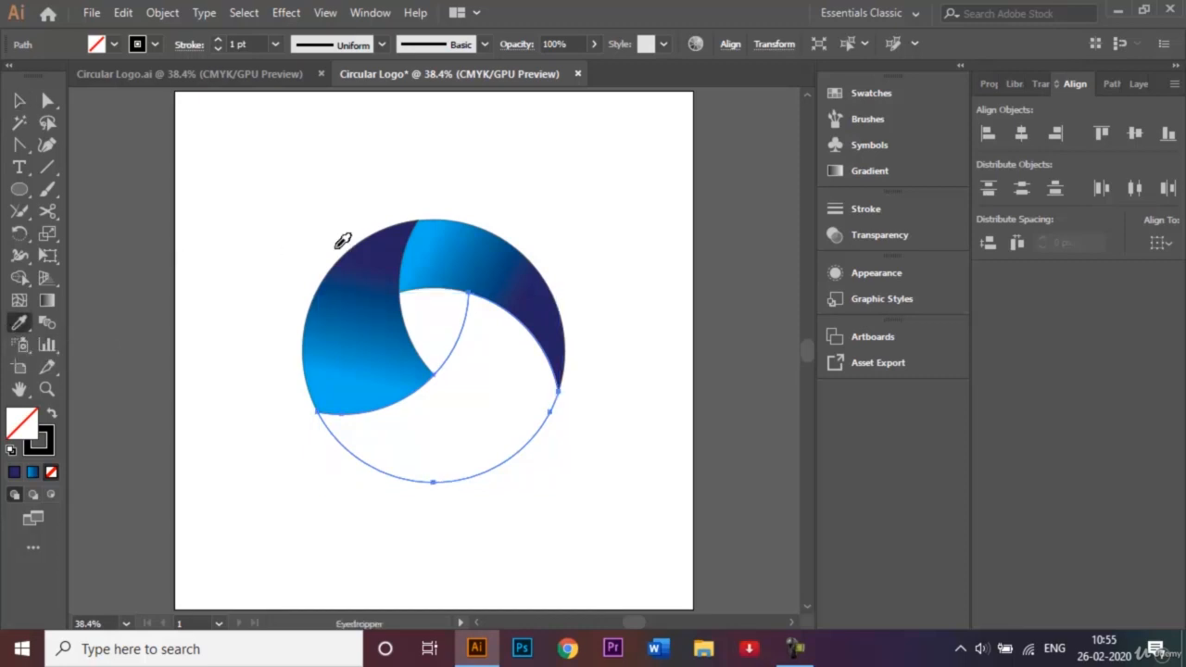
click(461, 252)
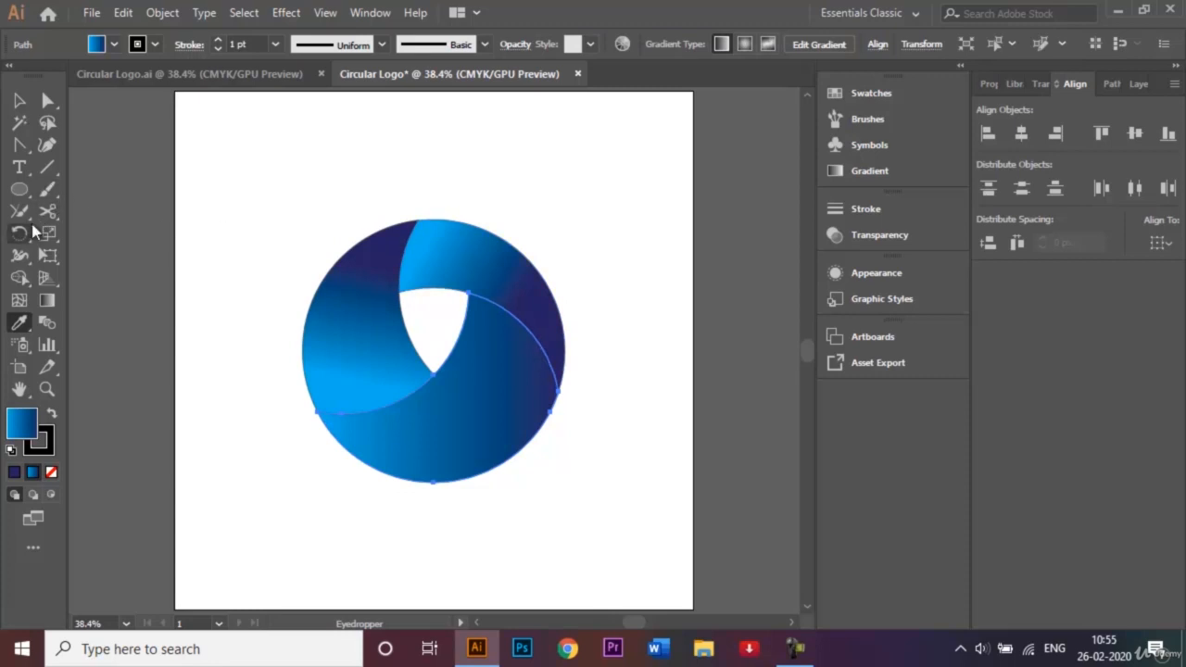
Redirect the bottom segment's gradient diagonally at about 36.3°, from light blue at its lower-left to navy toward its upper-right, and deselect it
double_click(47, 301)
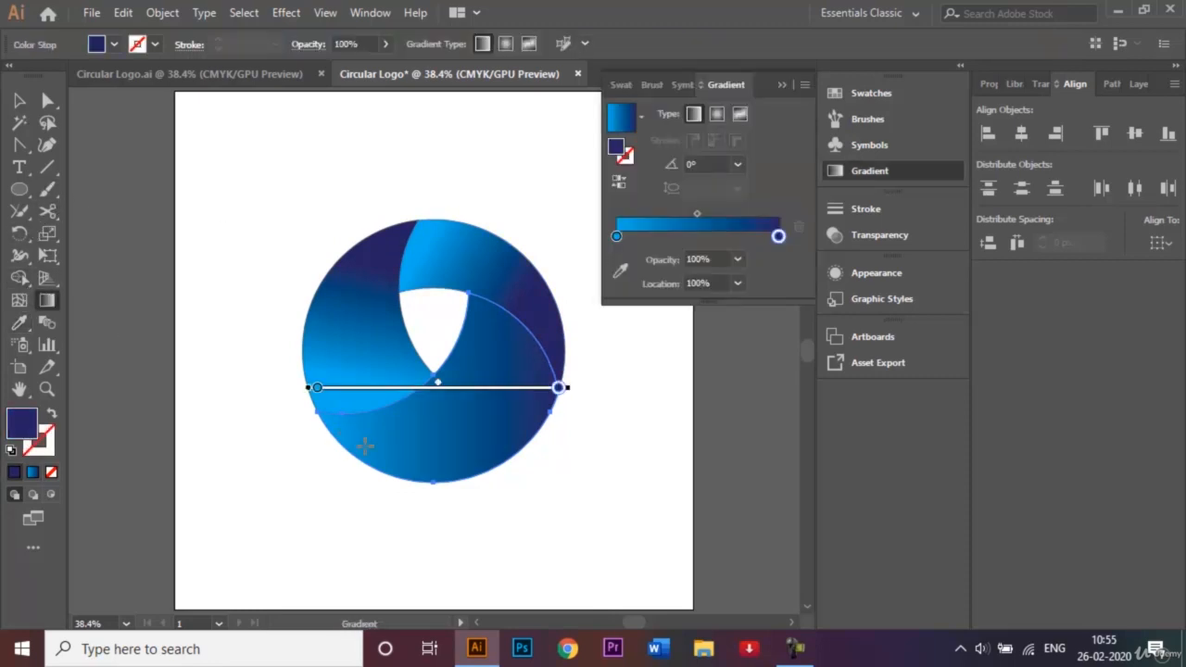
drag(368, 446, 499, 349)
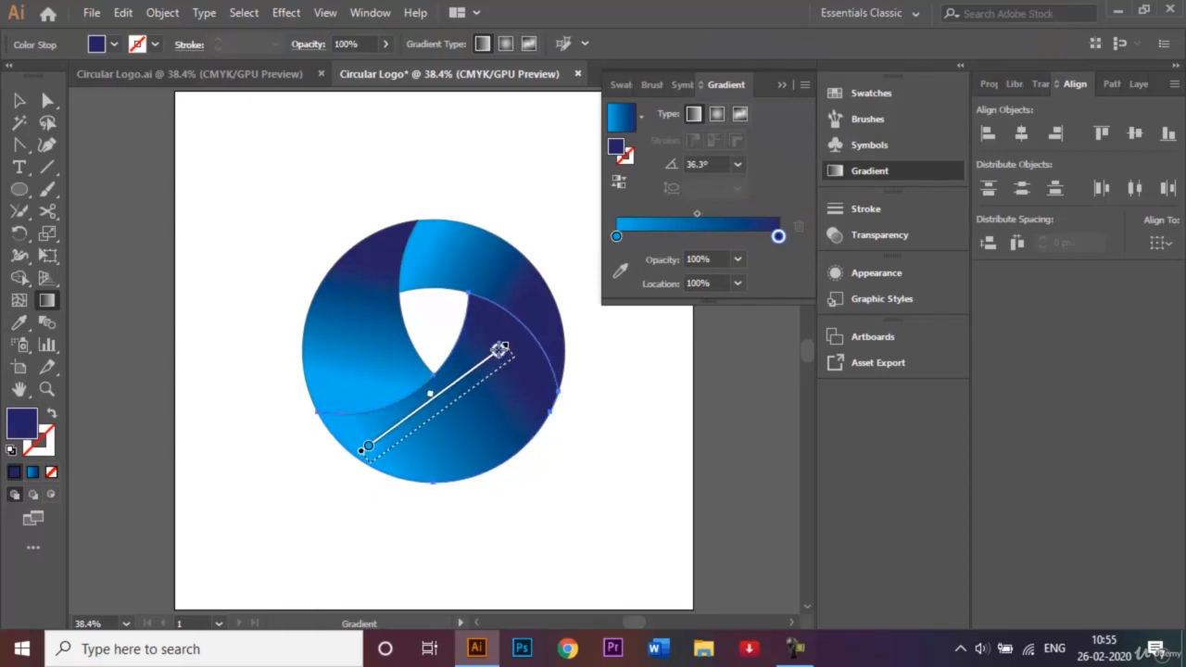
click(789, 84)
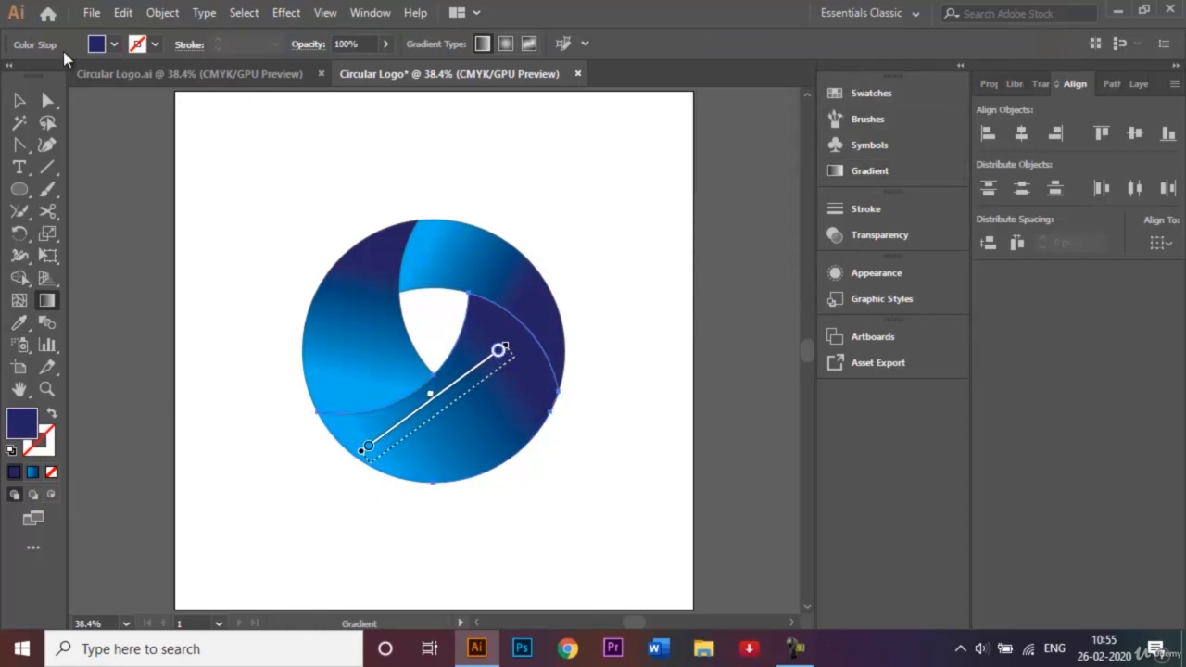
click(19, 100)
click(273, 166)
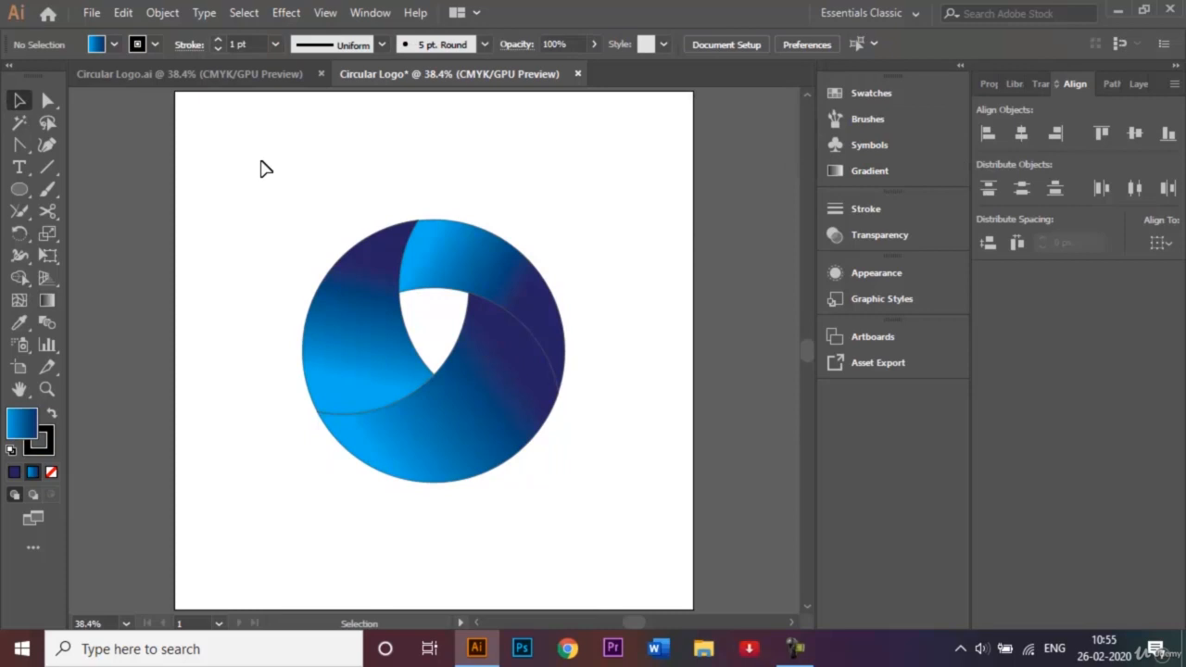
Remove the stroke from all three logo segments and deselect them
drag(260, 160, 583, 483)
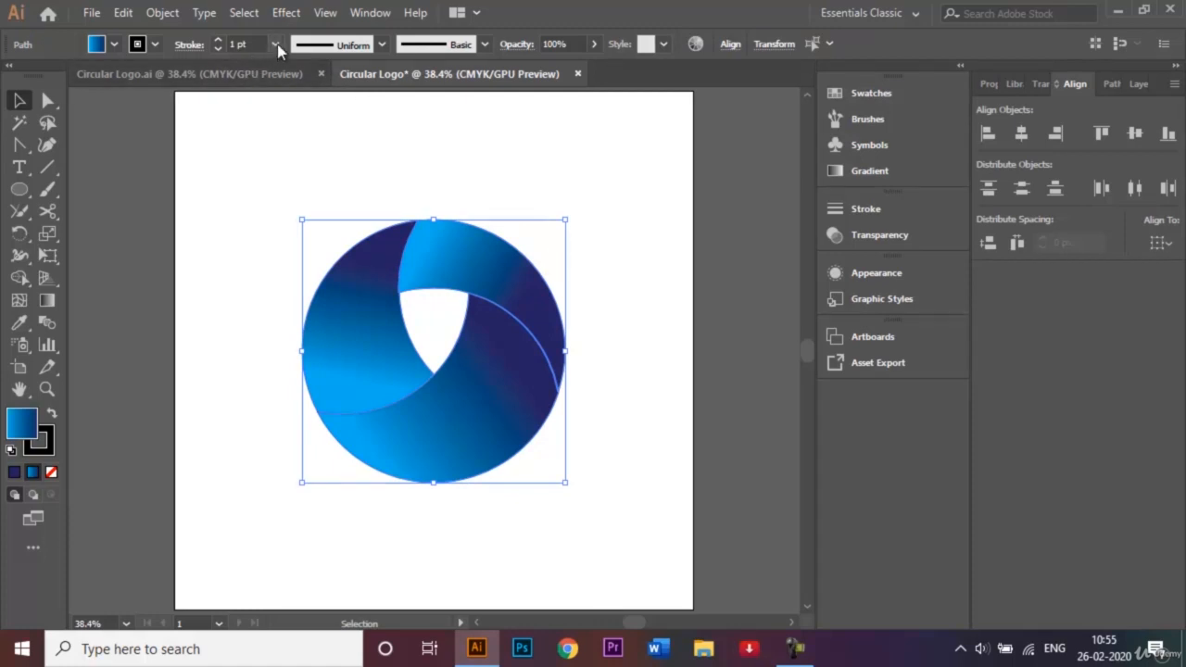
click(151, 43)
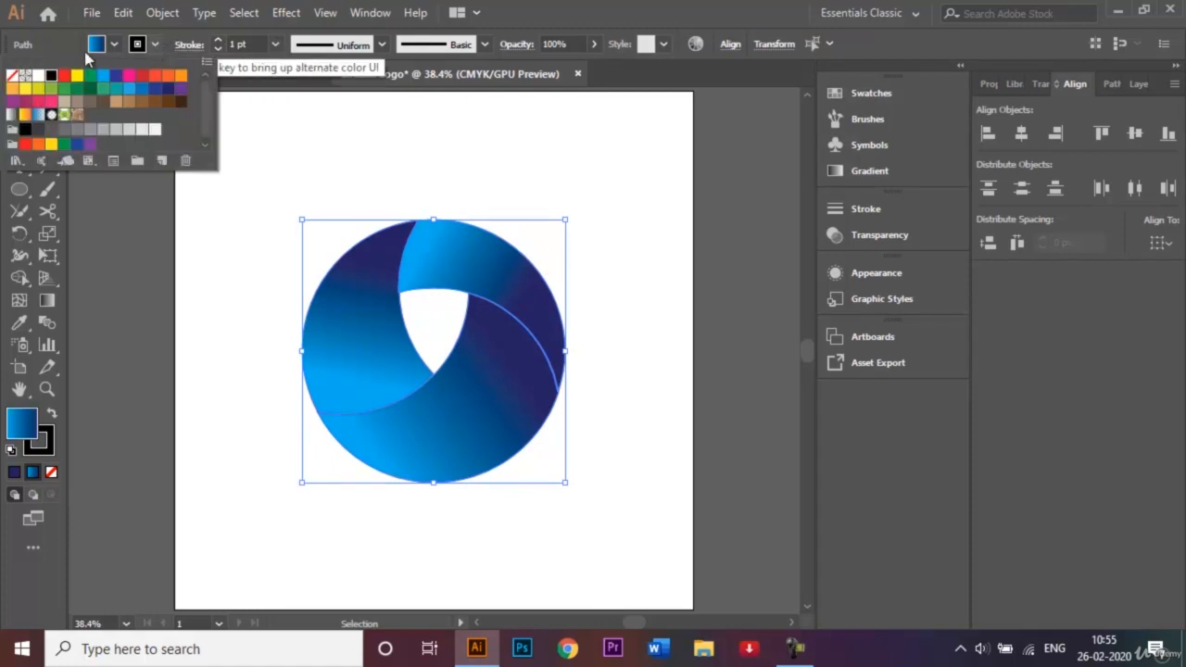
click(11, 76)
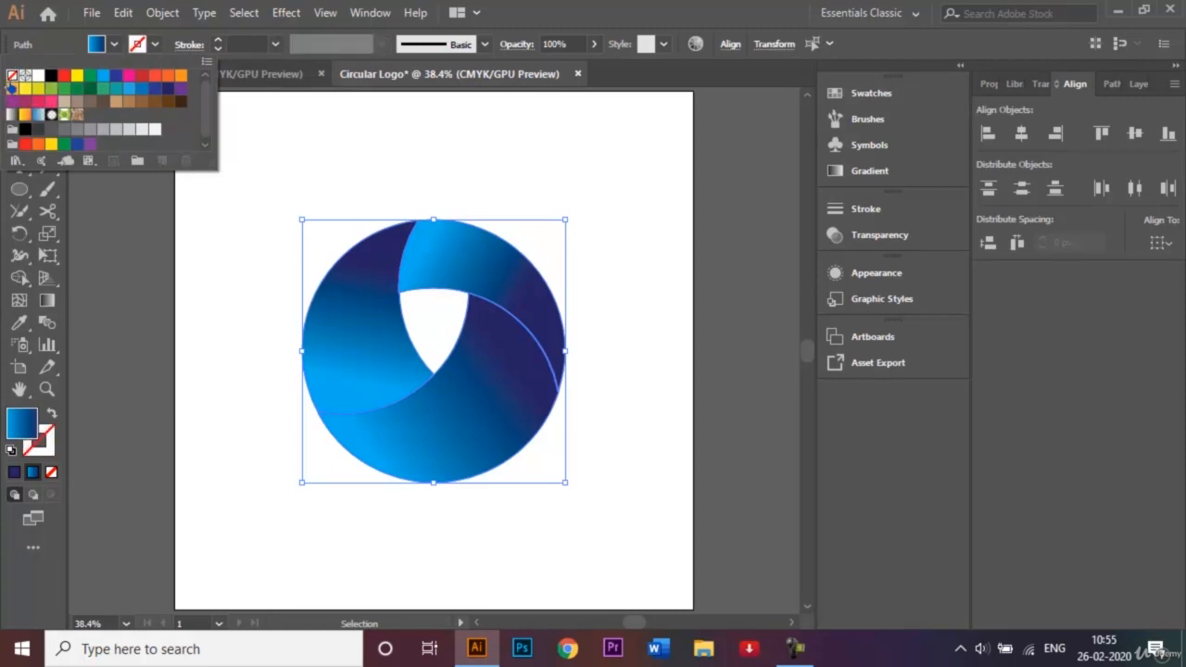
click(528, 188)
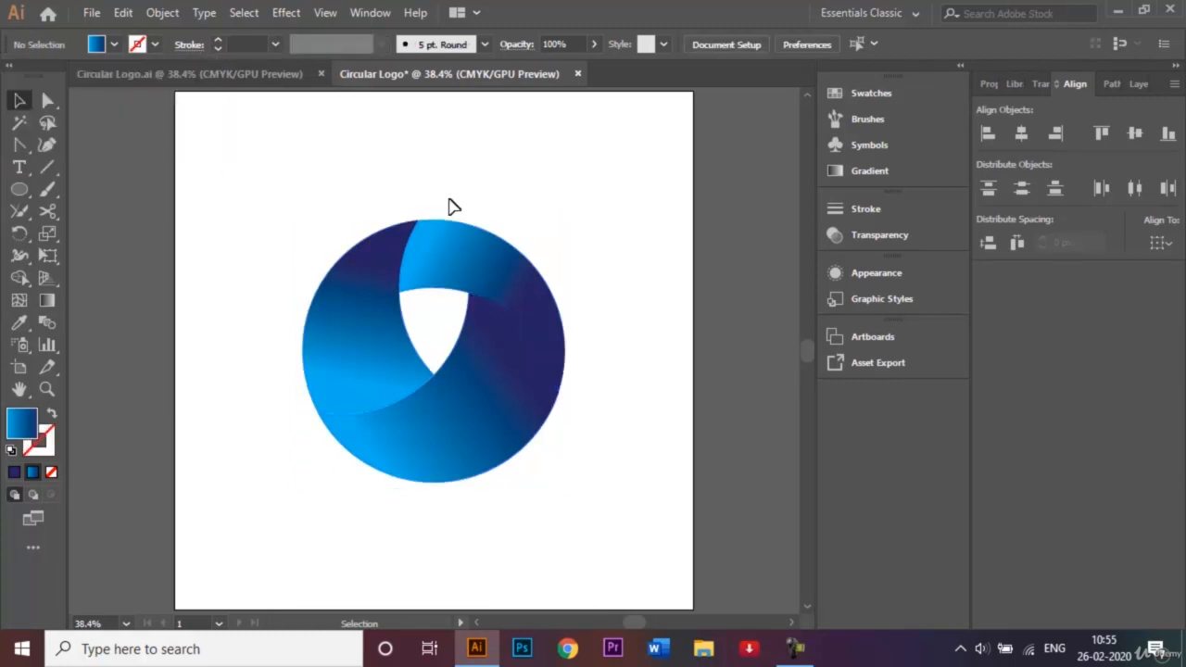
Give all three logo segments a black stroke of 3 pt and deselect them
drag(331, 188, 550, 516)
click(155, 45)
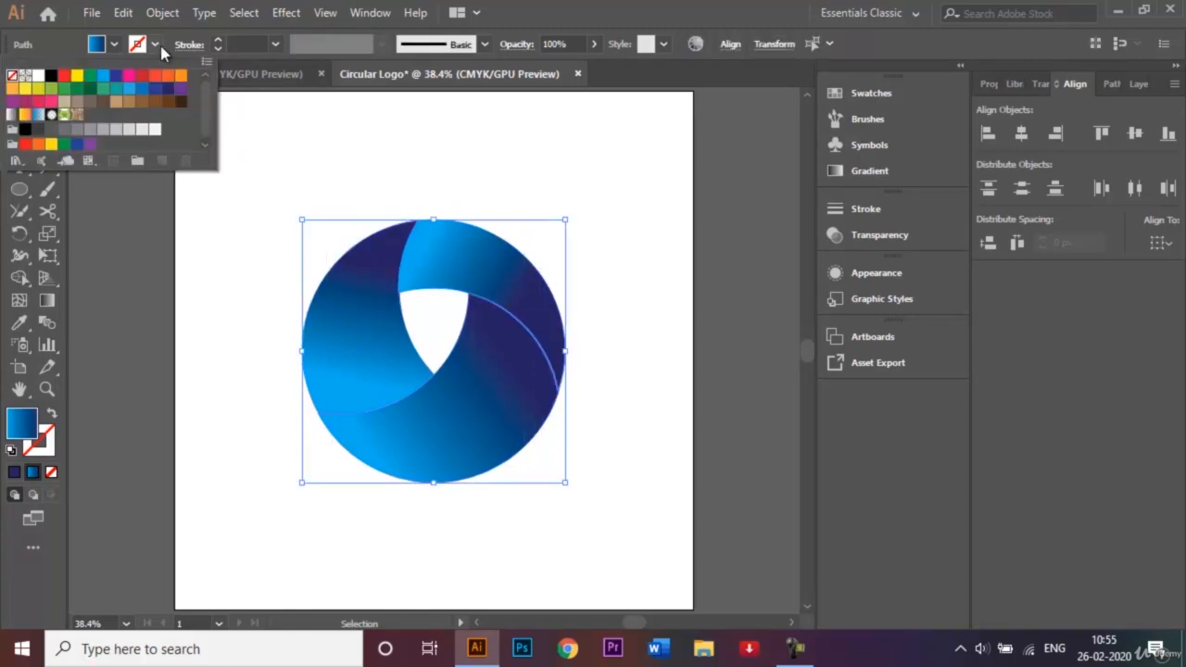
click(52, 78)
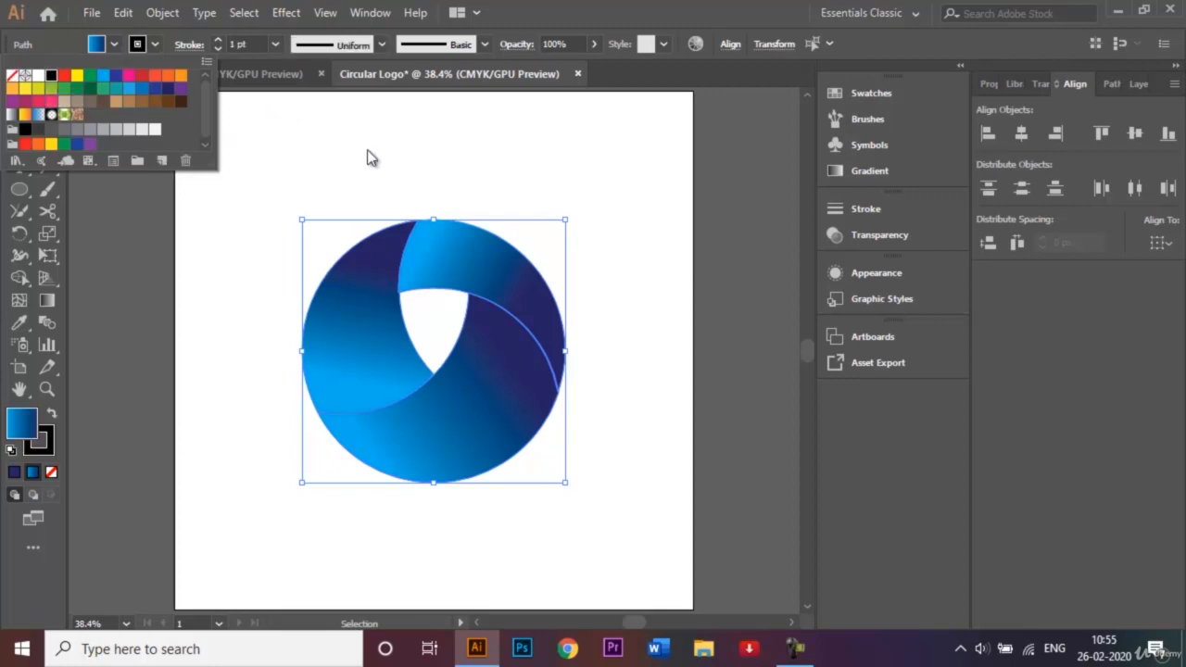
click(275, 45)
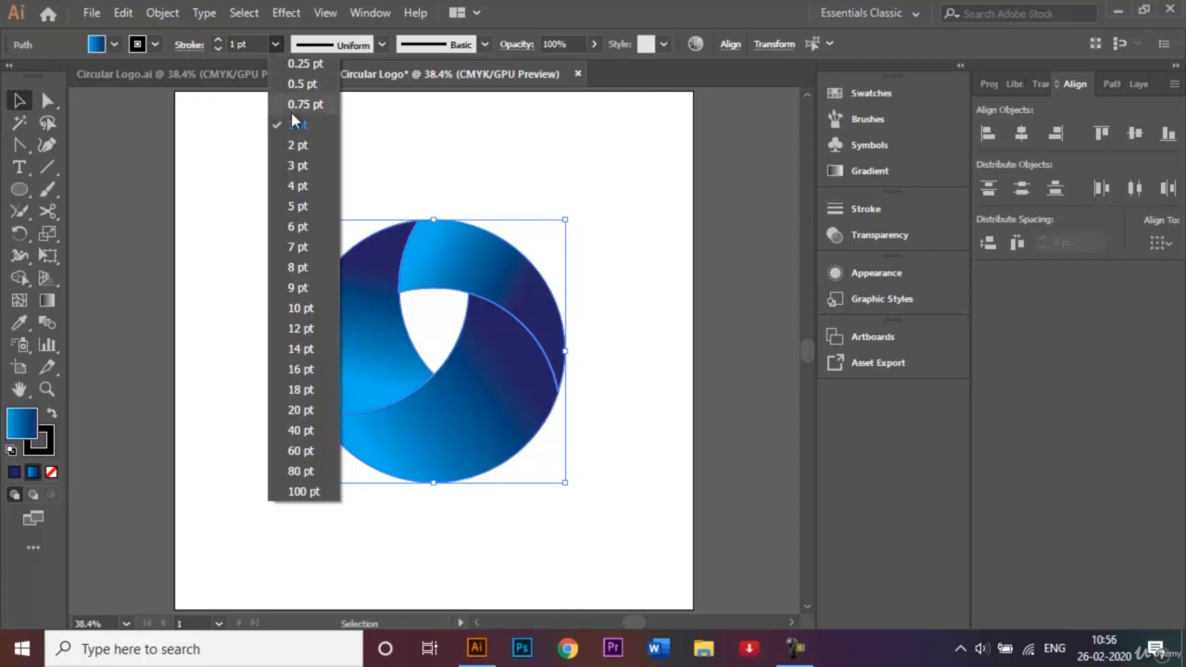
click(300, 167)
click(507, 183)
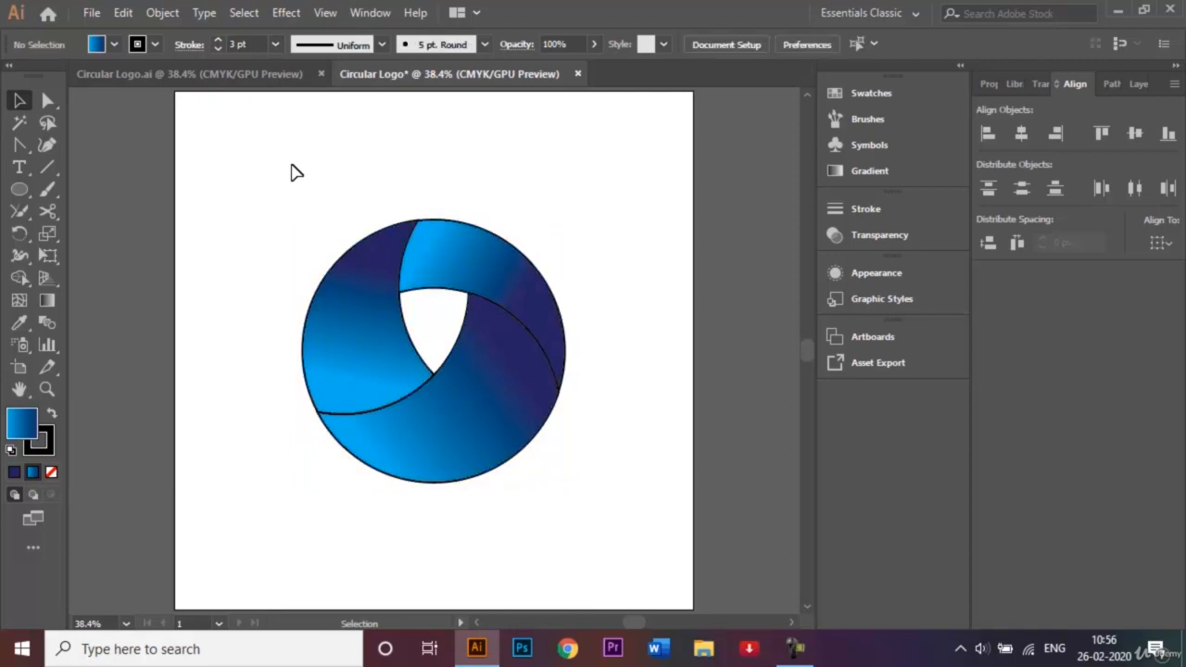
Apply a black Multiply drop shadow to all three segments with 75% opacity, 7 px X and Y offsets and 5 px blur
drag(292, 168, 527, 471)
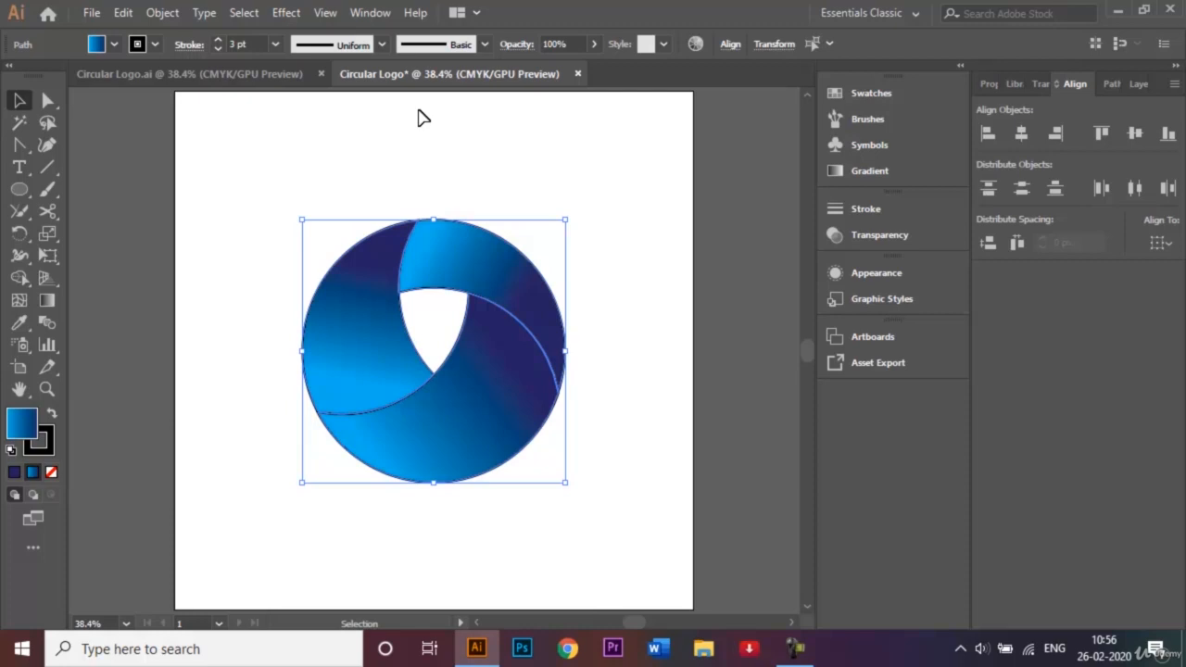
click(287, 14)
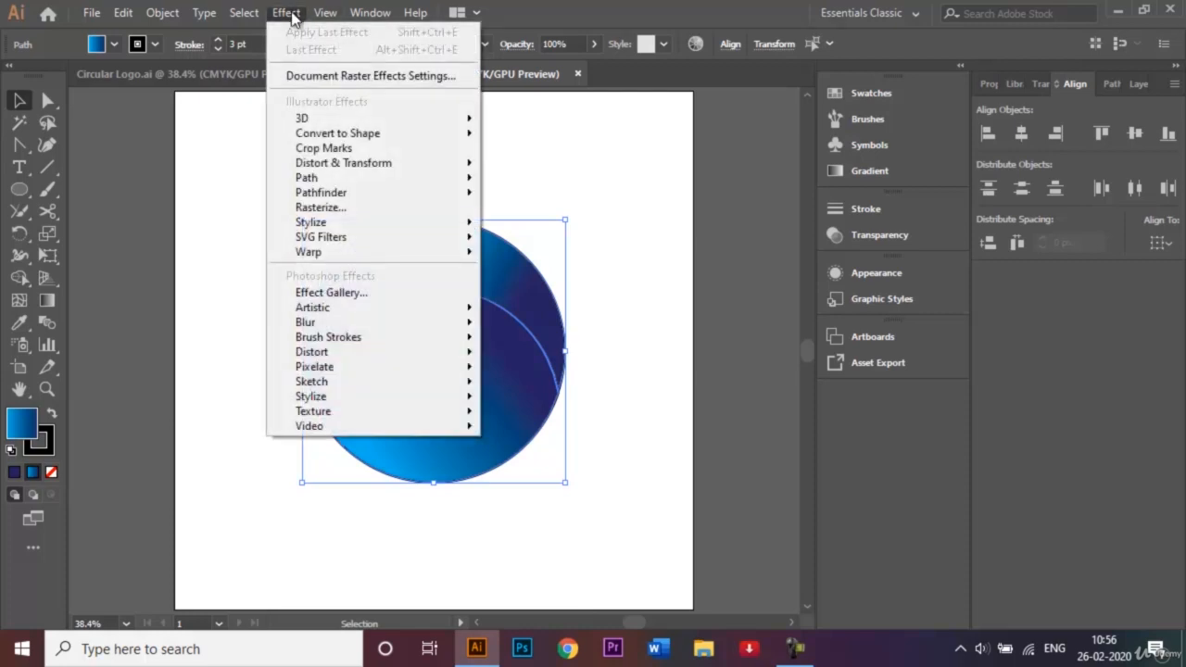
mouse_move(380, 224)
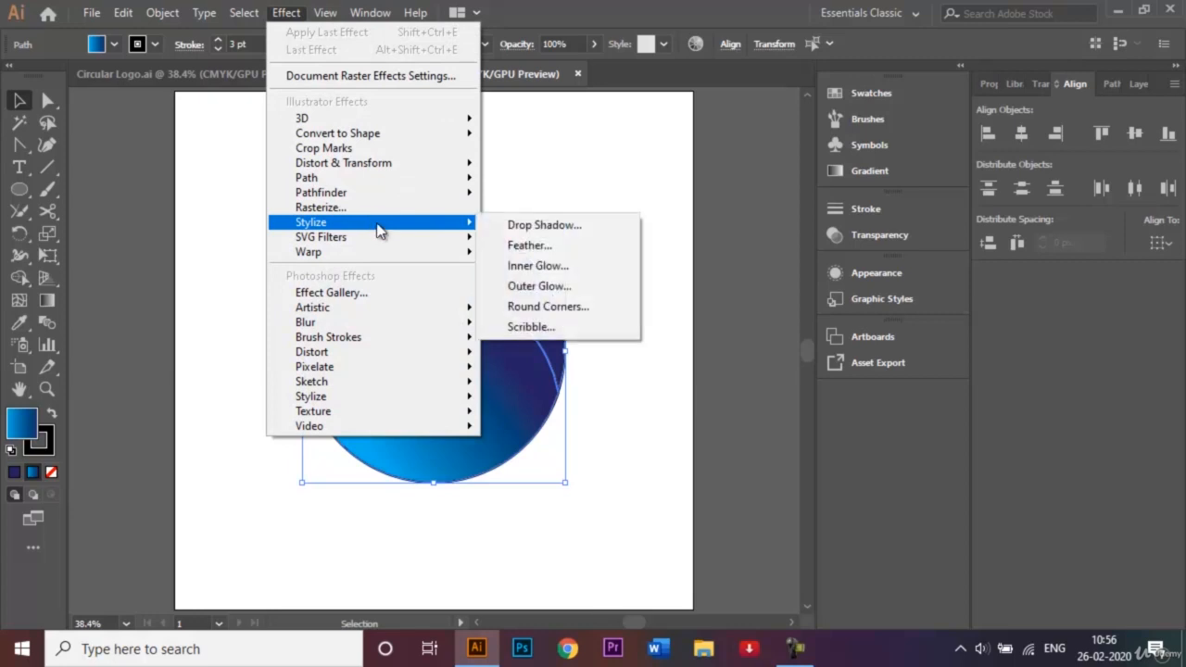
click(546, 226)
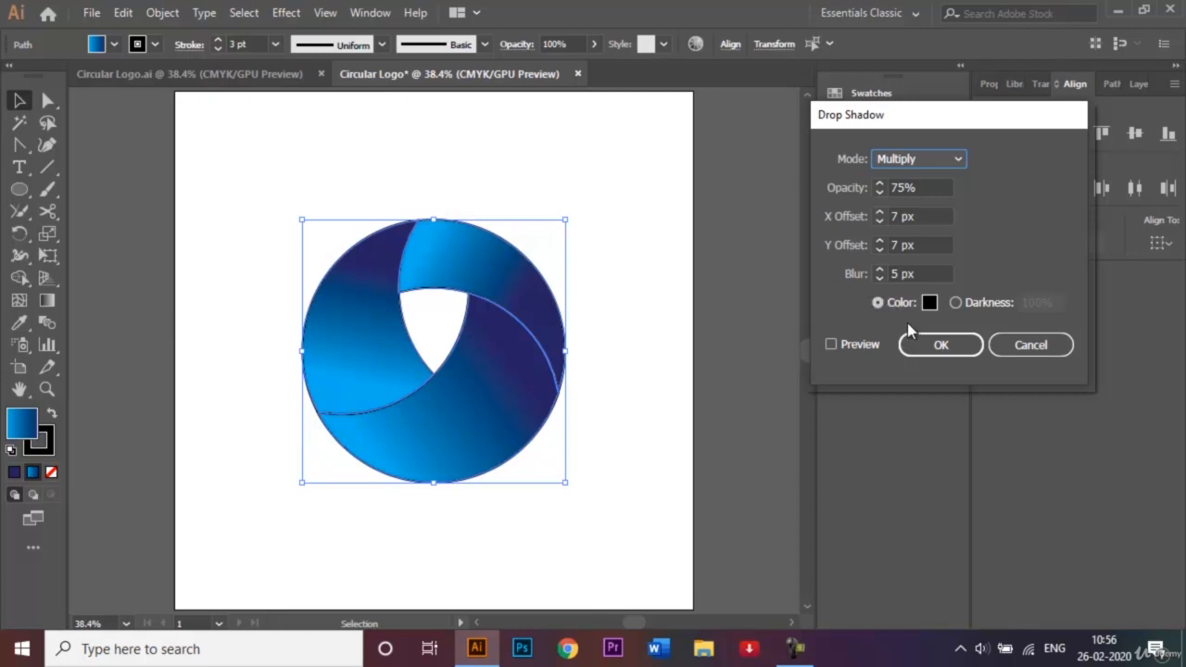
click(831, 344)
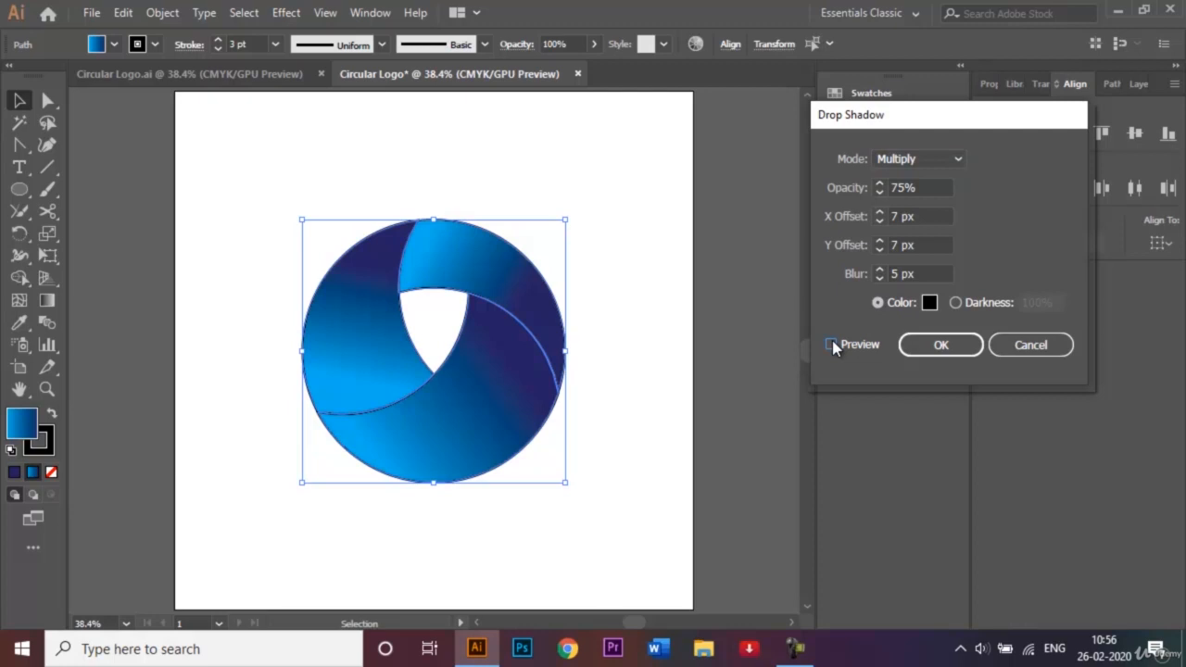
click(831, 344)
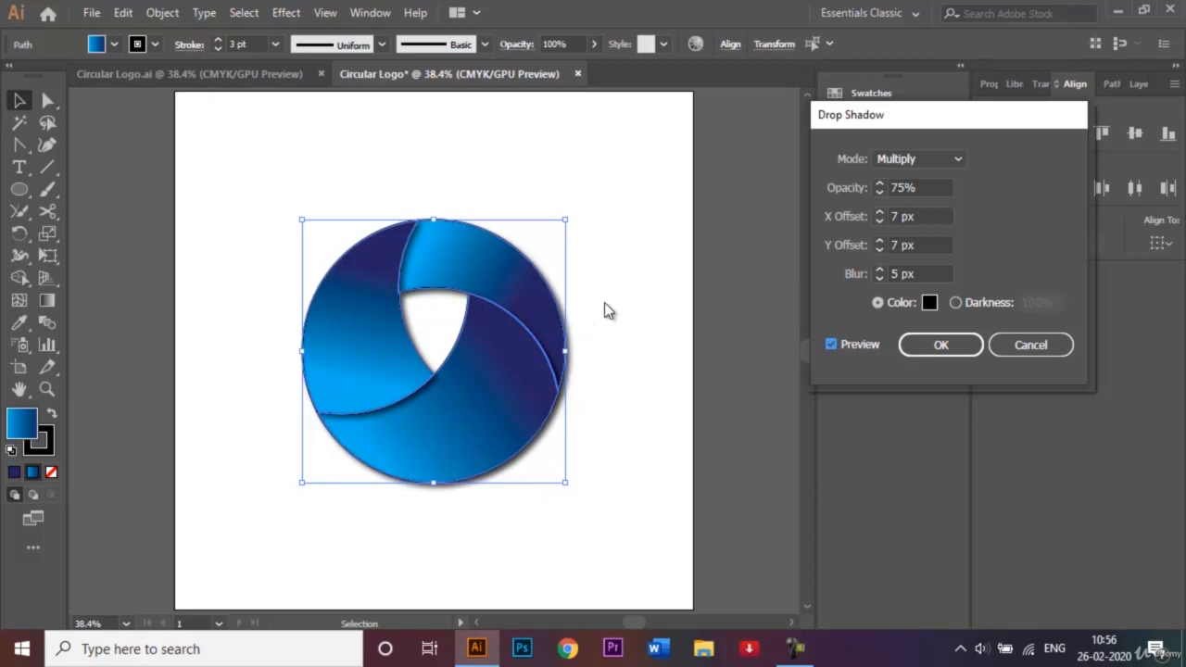
click(935, 341)
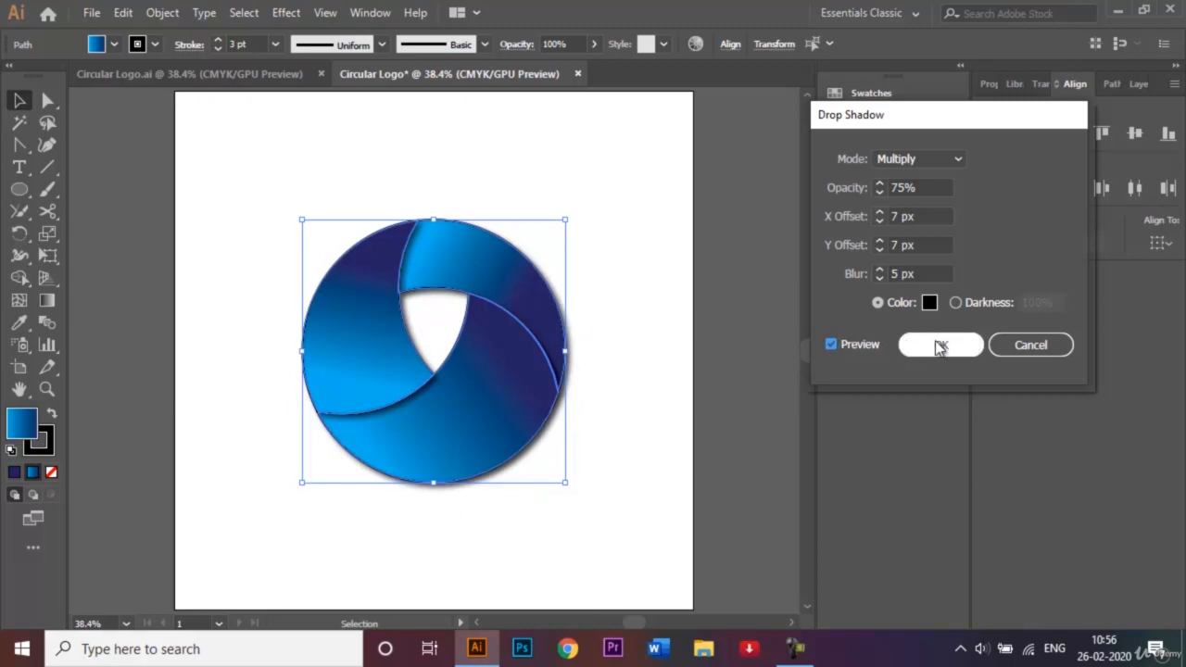
click(611, 214)
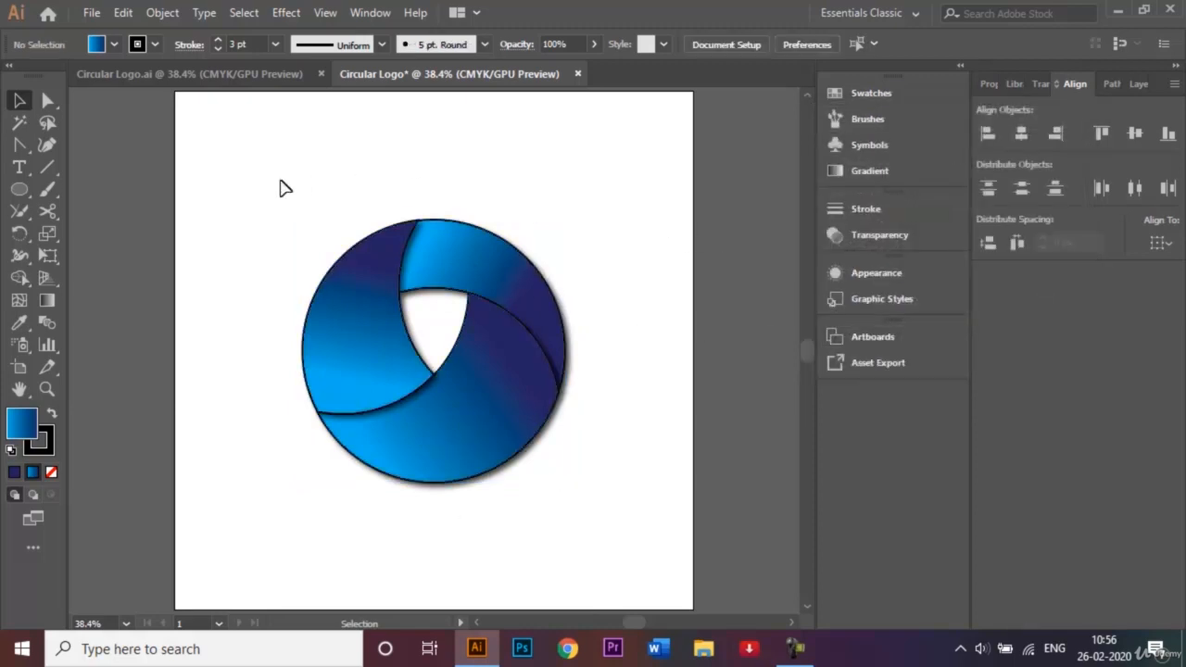
Scale the whole logo up proportionally about its centre to about 928 px high, nearly filling the artboard, and deselect it
drag(284, 188, 559, 522)
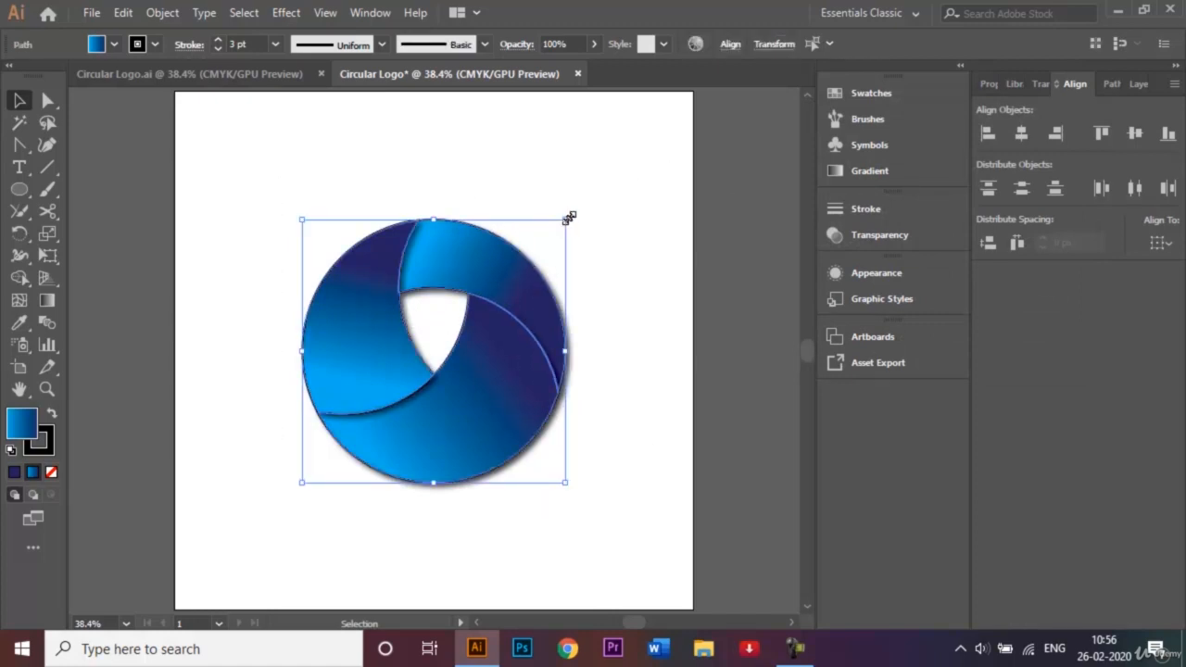
drag(569, 217, 733, 113)
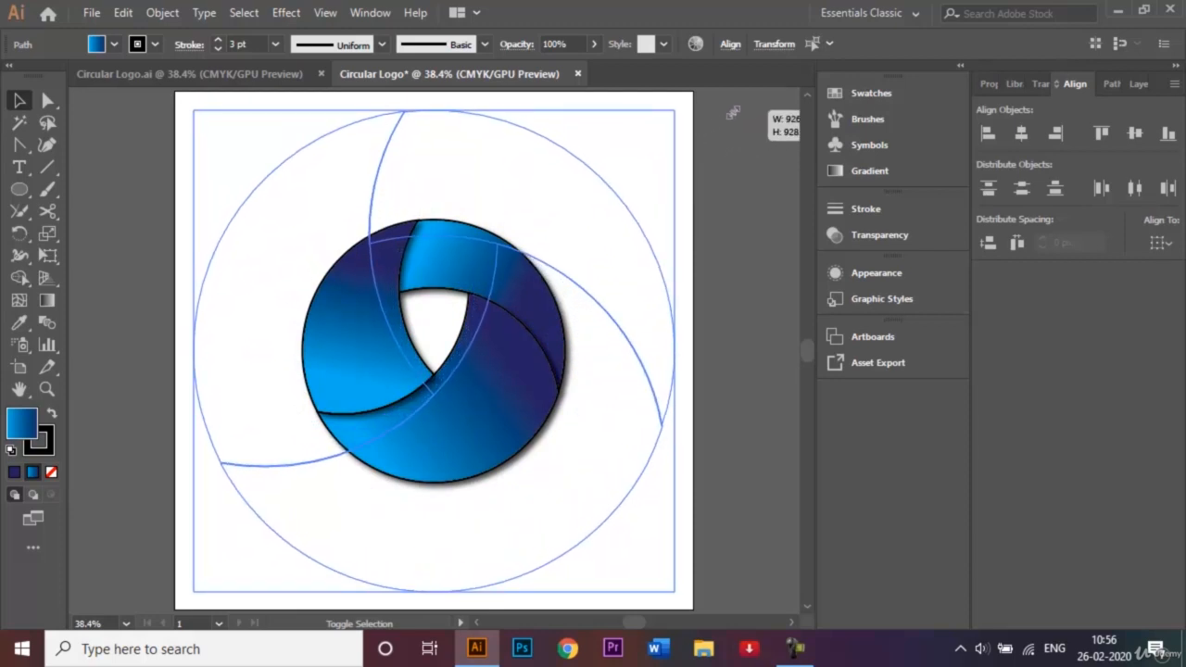
drag(733, 112, 732, 117)
click(722, 166)
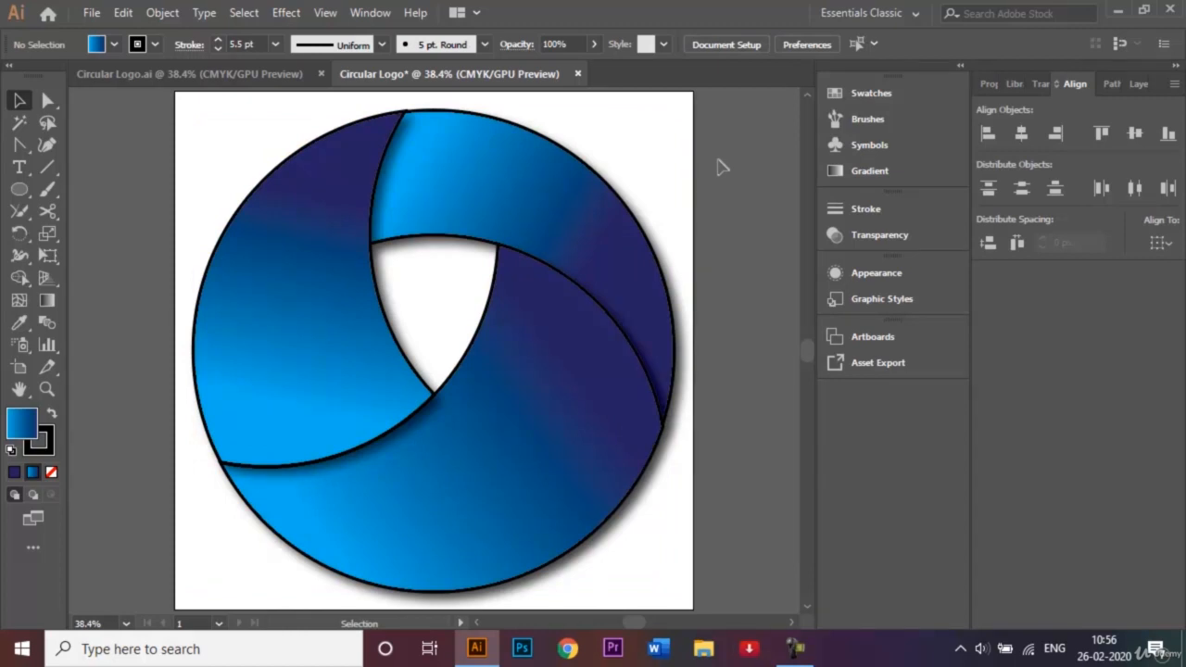
Save the document as Circular Logo.ai in the Logos folder, replacing the existing file and accepting the Illustrator CC options
click(88, 12)
click(131, 183)
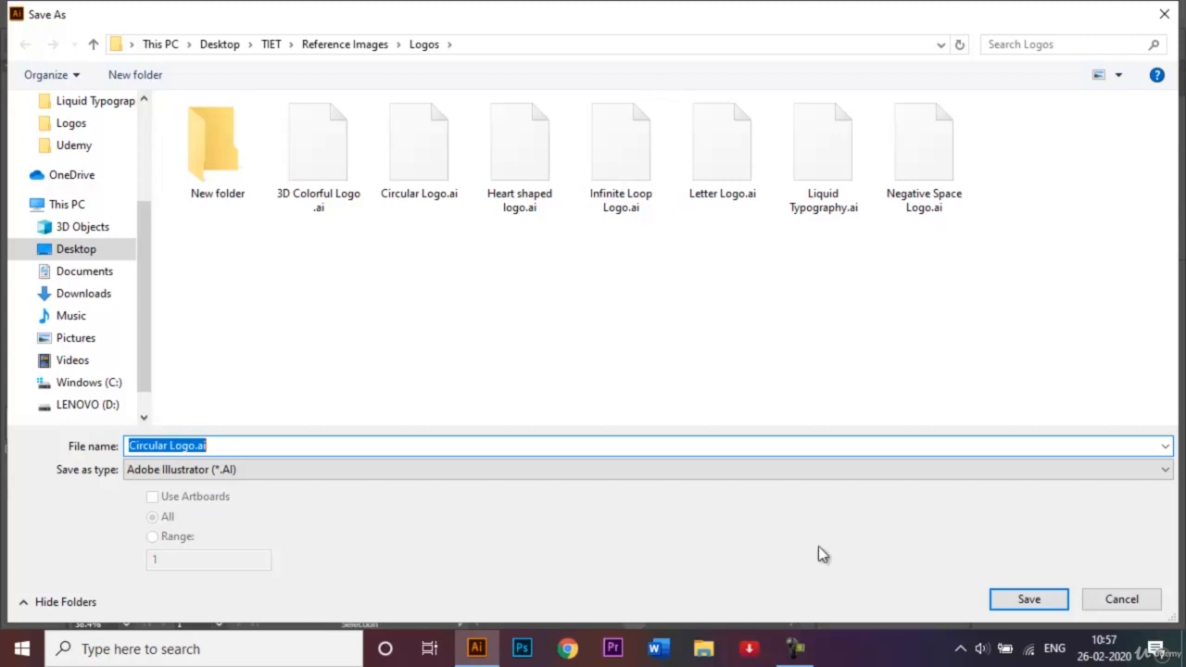
click(1012, 603)
click(633, 401)
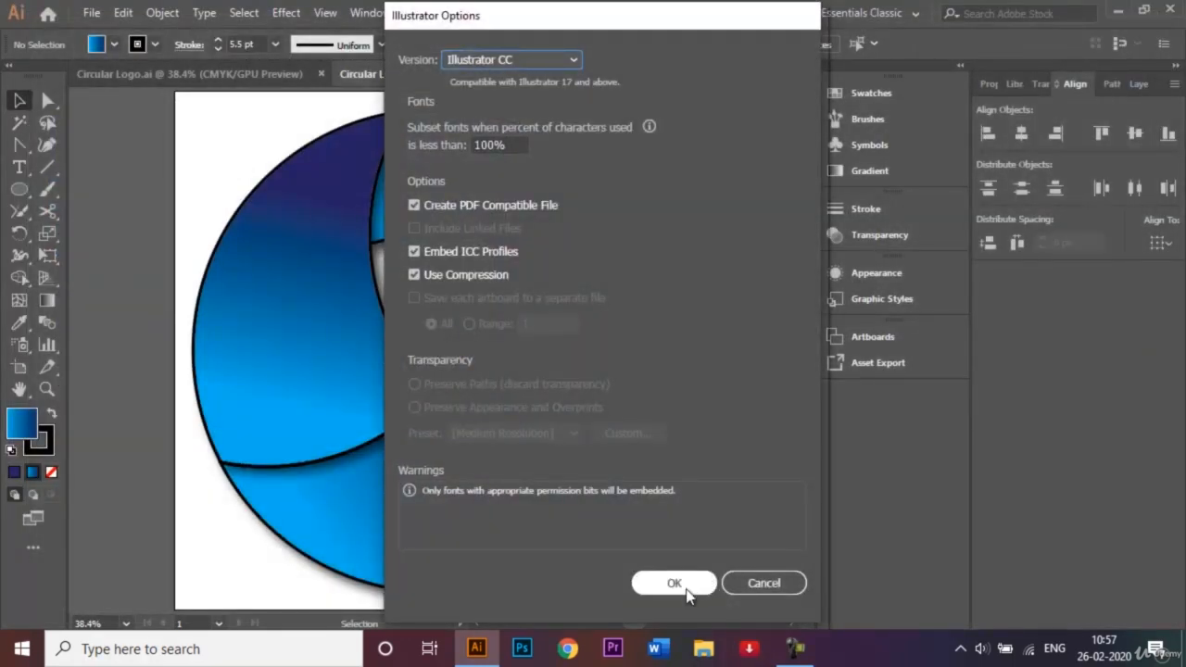
click(674, 583)
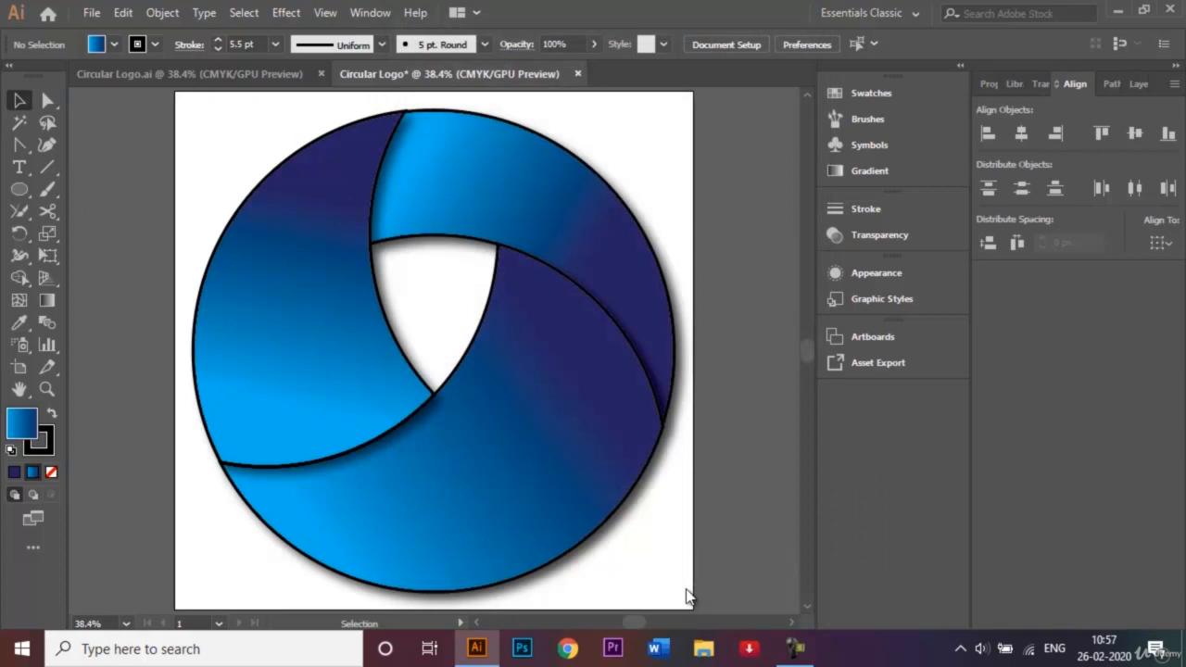